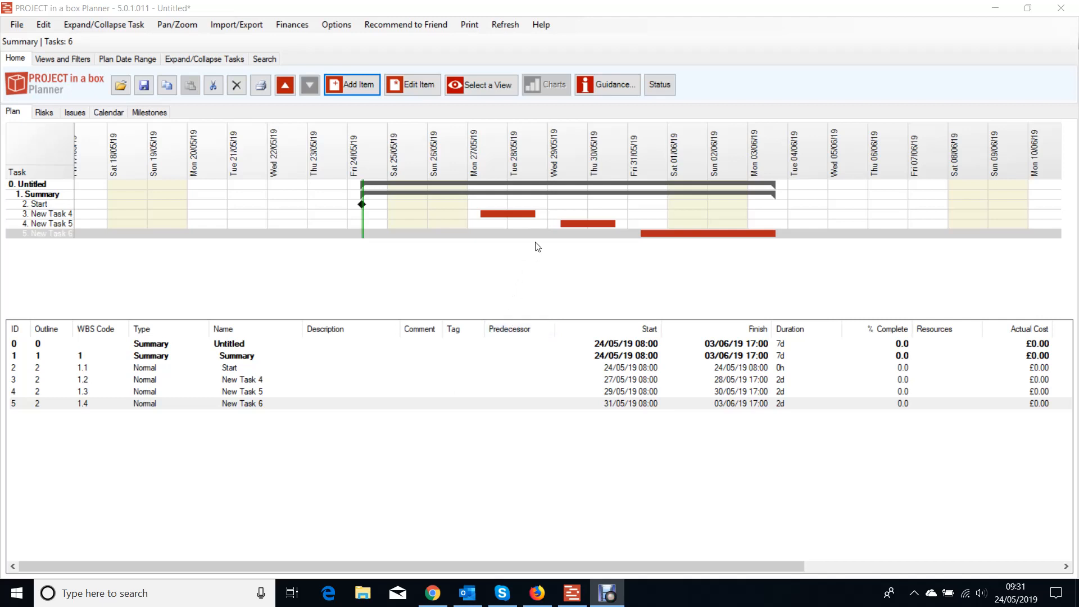
Step: Assign the plan's only resource to New Task 4 at 100% allocation, 16 hours
{"action": "double_click", "coordinate": [517, 219]}
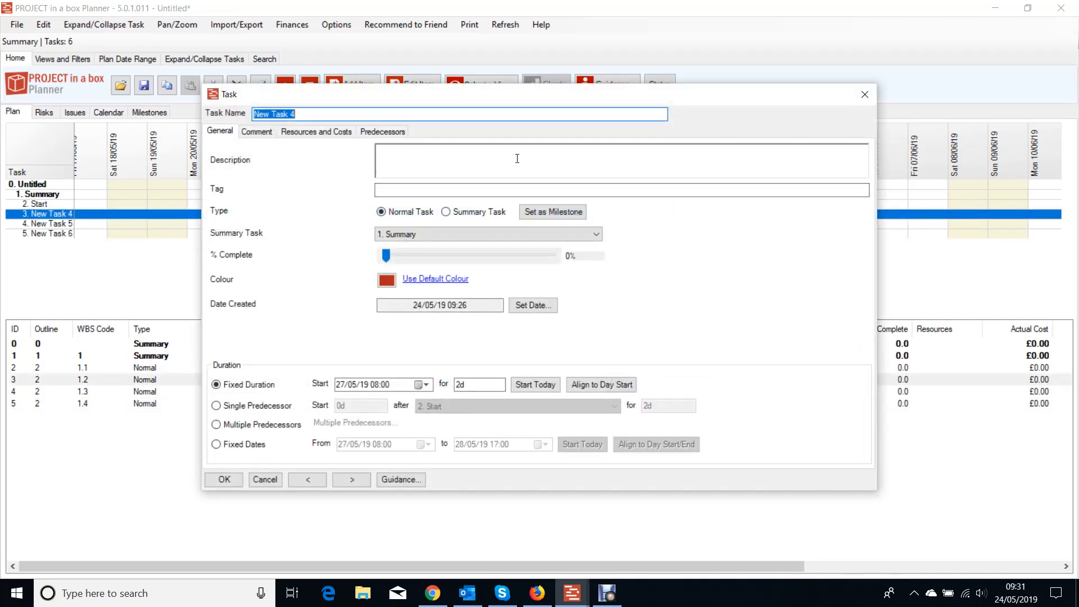
{"action": "left_click_drag", "start_coordinate": [478, 97], "coordinate": [611, 100]}
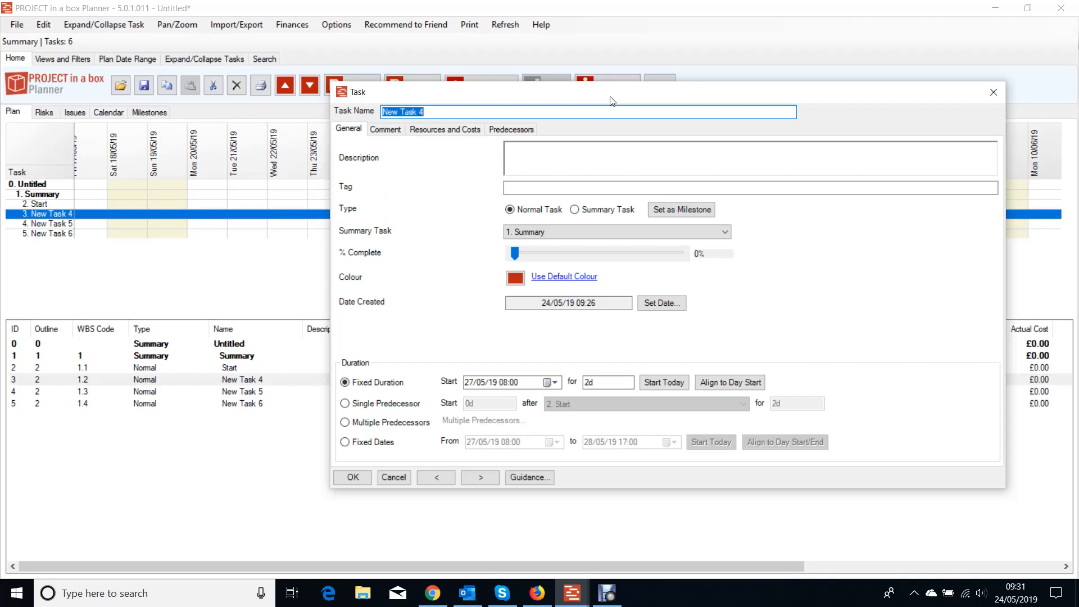
{"action": "left_click", "coordinate": [445, 130]}
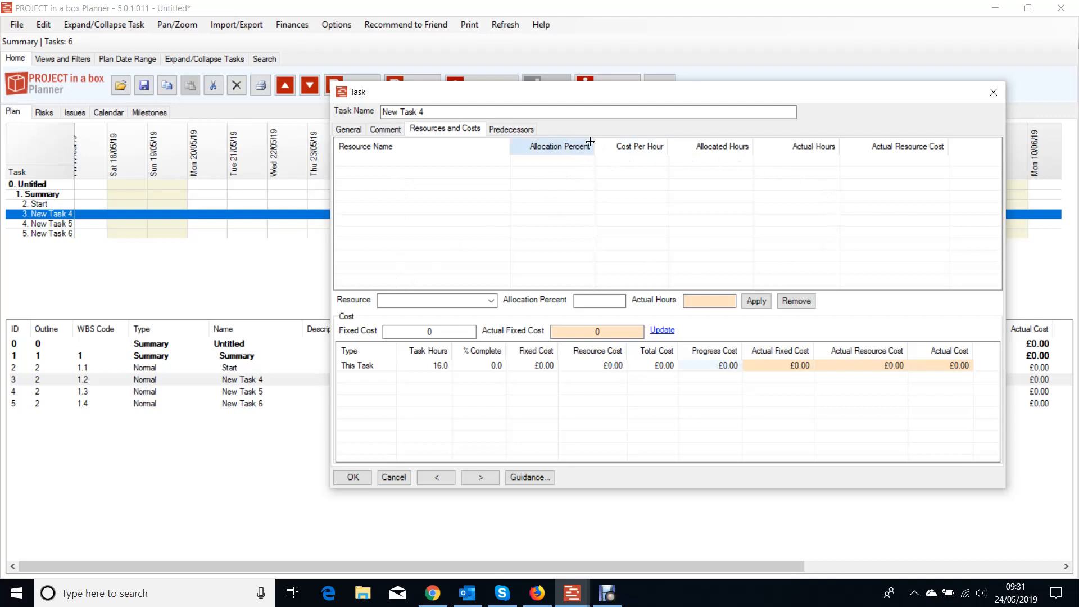
{"action": "left_click", "coordinate": [492, 304]}
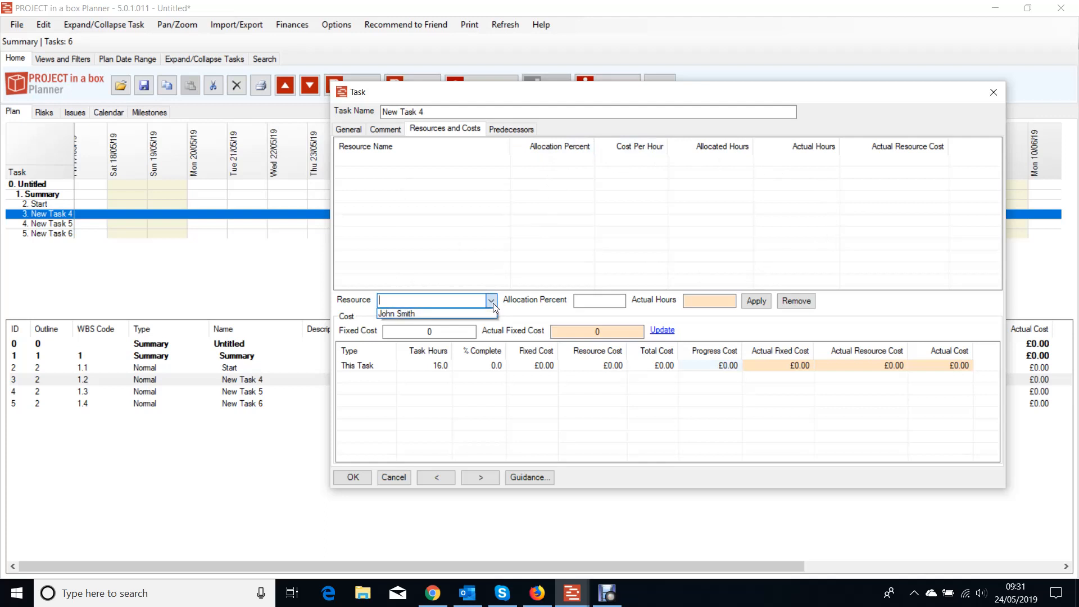
{"action": "left_click", "coordinate": [418, 313]}
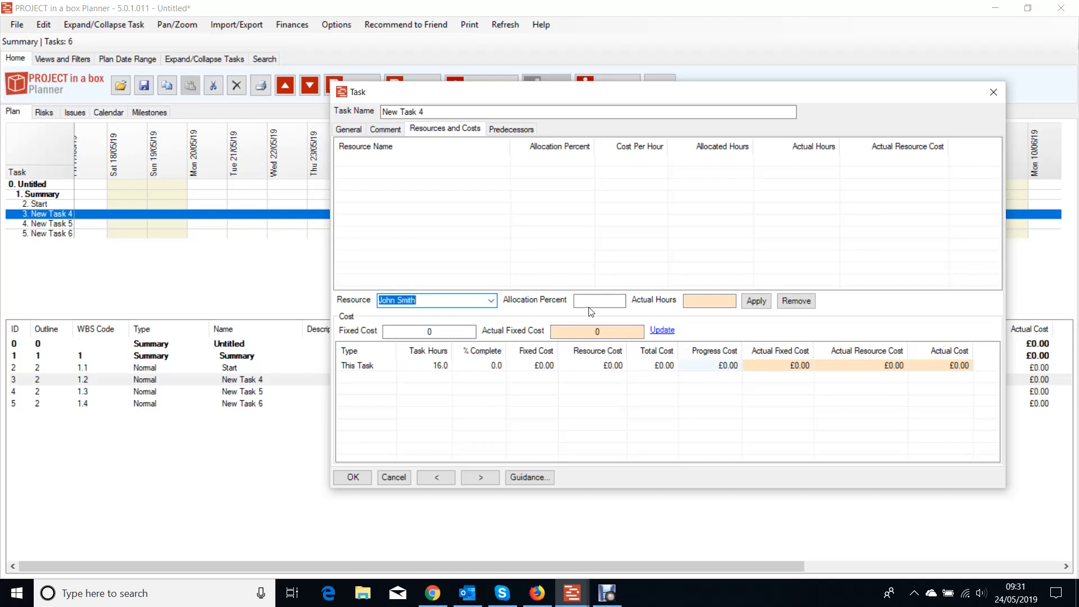
{"action": "left_click", "coordinate": [751, 302]}
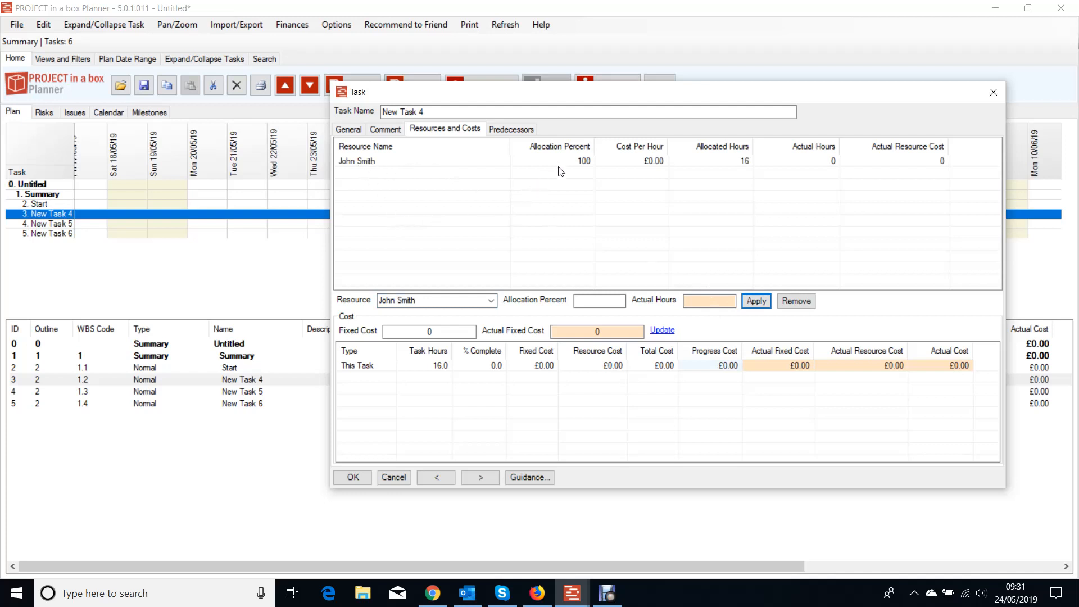
{"action": "left_click", "coordinate": [354, 477]}
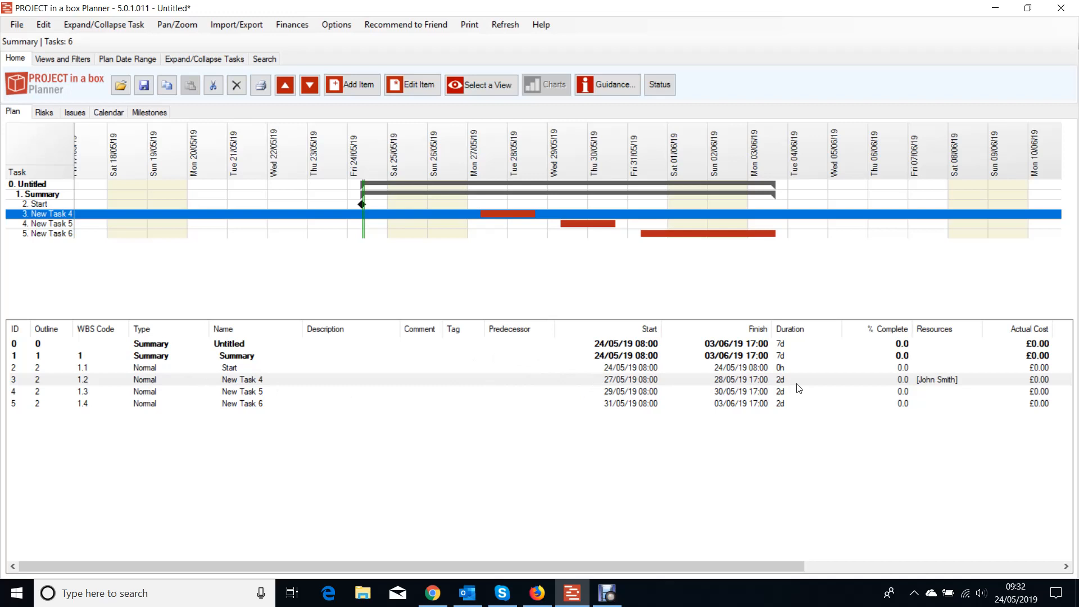
Step: Assign the same resource to New Task 5 at 50% allocation, giving 8 hours, and move to New Task 6
{"action": "double_click", "coordinate": [739, 390]}
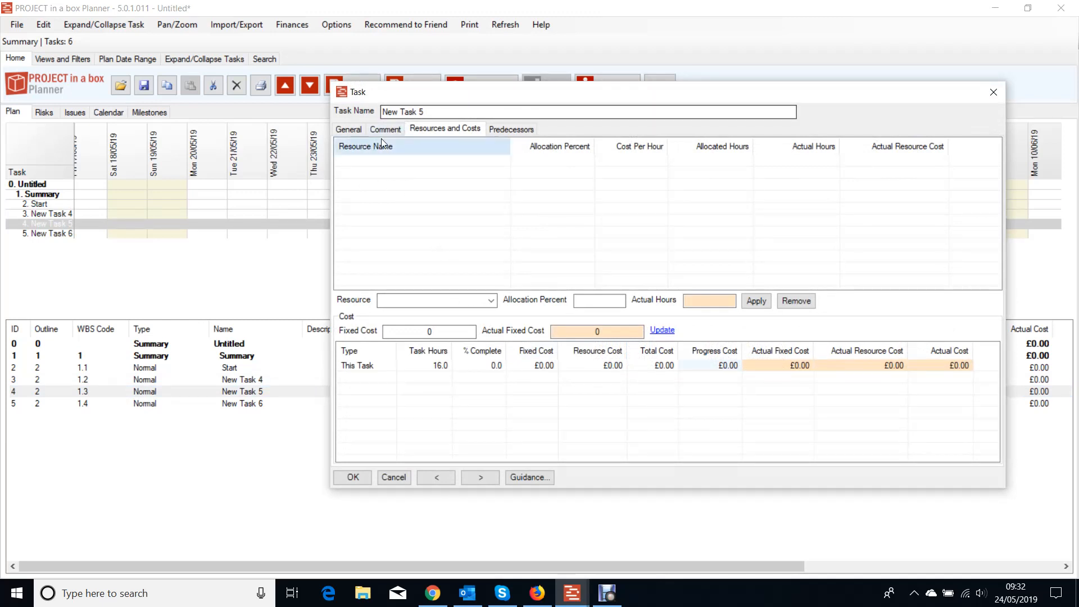
{"action": "left_click", "coordinate": [490, 301]}
{"action": "left_click", "coordinate": [434, 316]}
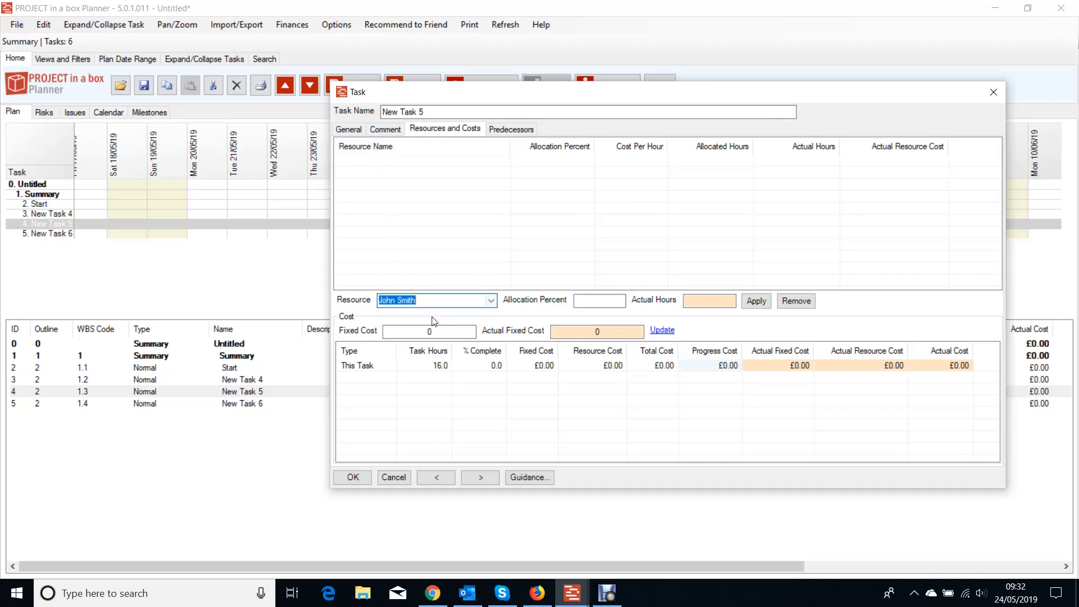
{"action": "left_click", "coordinate": [592, 304]}
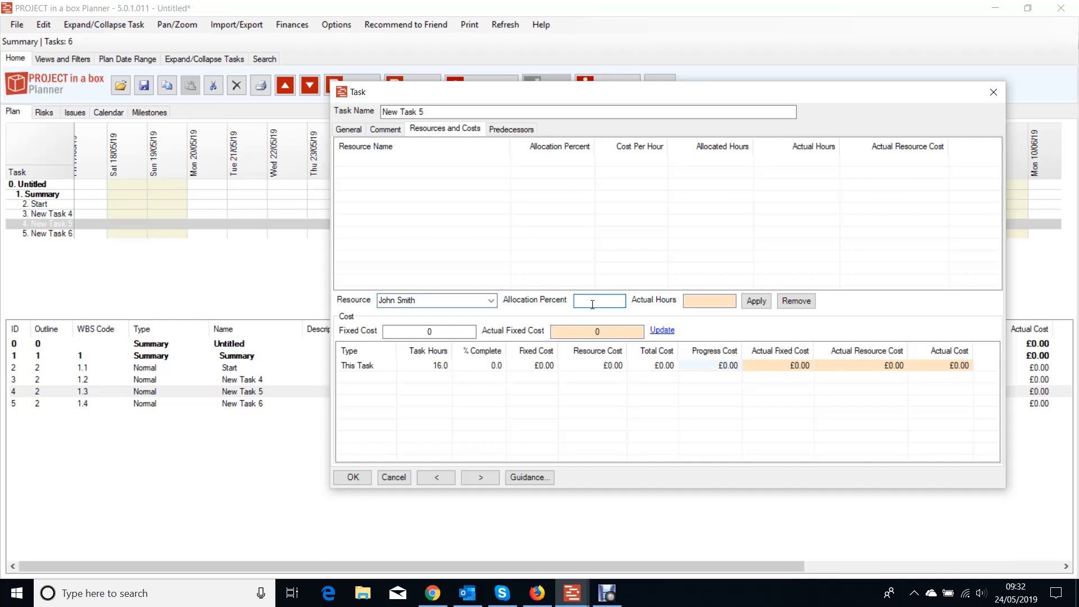
{"action": "type", "text": "50"}
{"action": "left_click", "coordinate": [756, 302]}
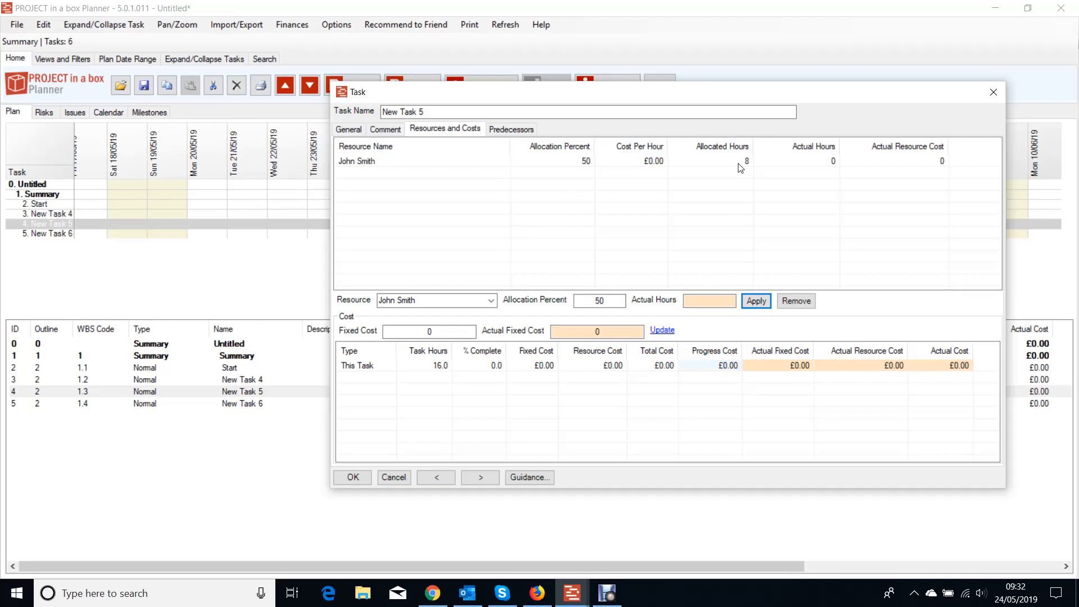
{"action": "left_click", "coordinate": [481, 477]}
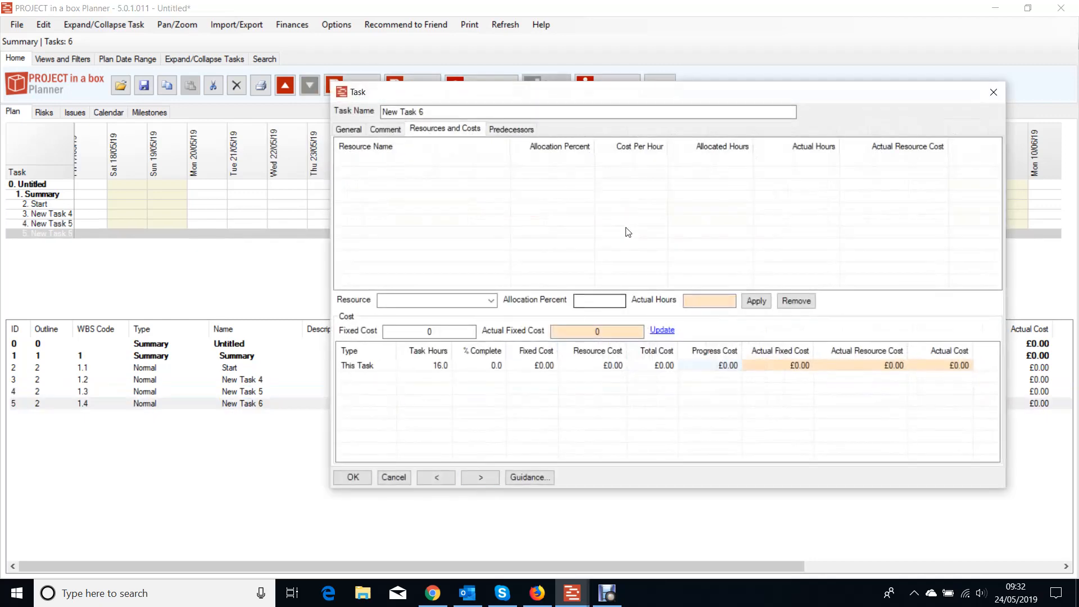
Step: Assign the same resource to New Task 6 at 30% allocation, 4.8 hours
{"action": "left_click", "coordinate": [491, 300]}
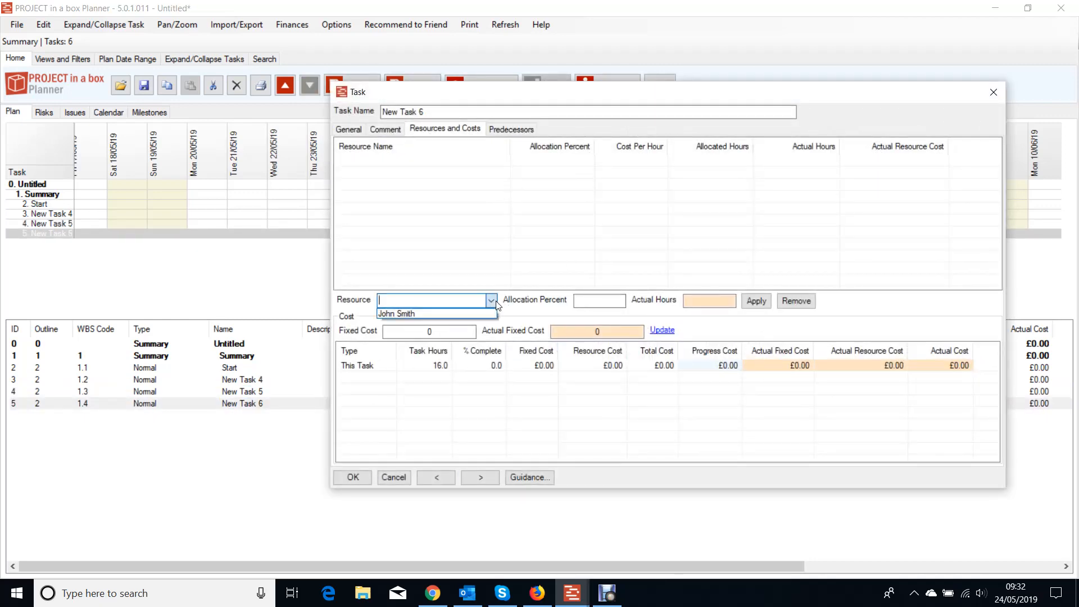
{"action": "left_click", "coordinate": [439, 315]}
{"action": "left_click", "coordinate": [611, 302]}
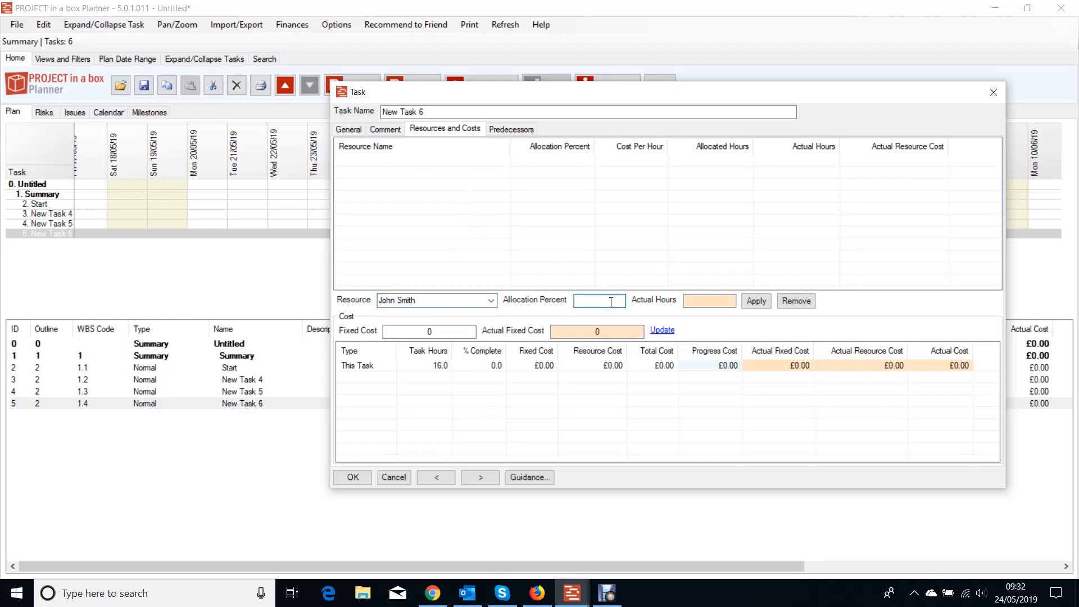
{"action": "type", "text": "30"}
{"action": "left_click", "coordinate": [754, 303]}
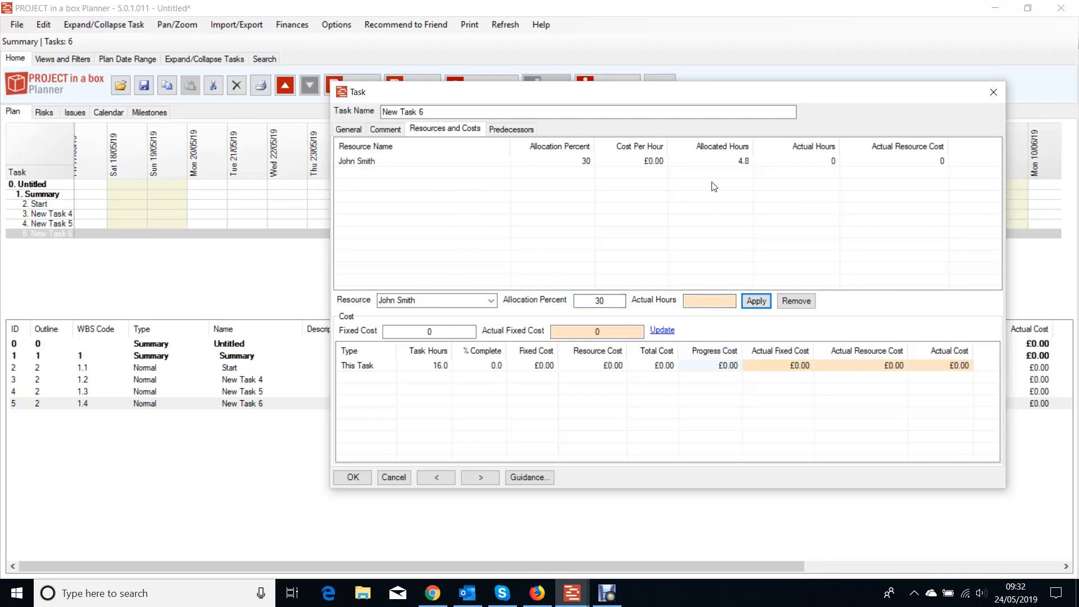
{"action": "left_click", "coordinate": [361, 480]}
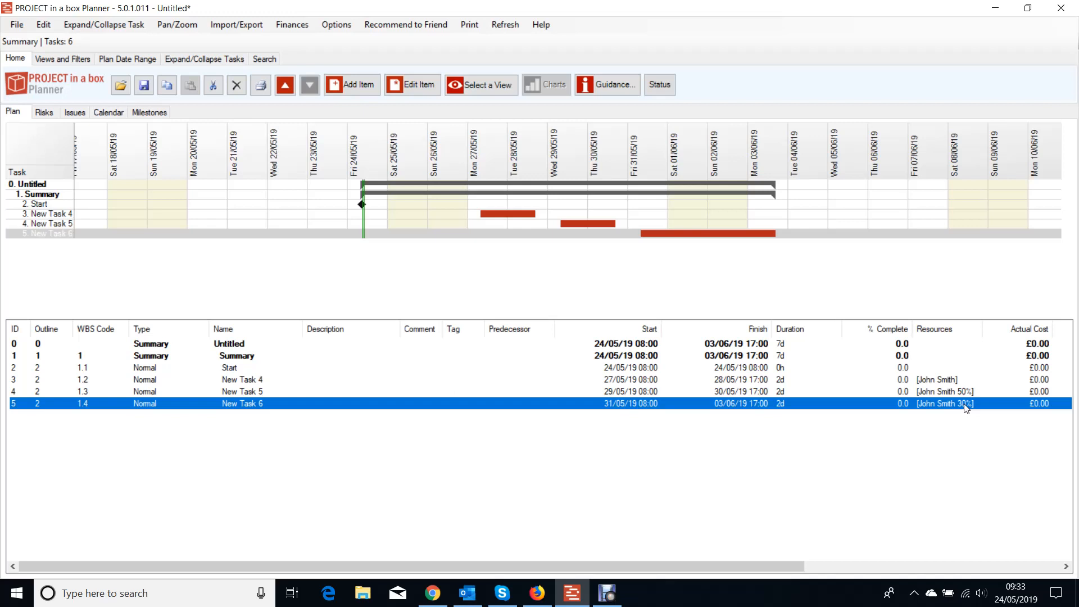
Step: Add a newly named team member to New Task 4 at 50% allocation, 8 hours
{"action": "double_click", "coordinate": [933, 385]}
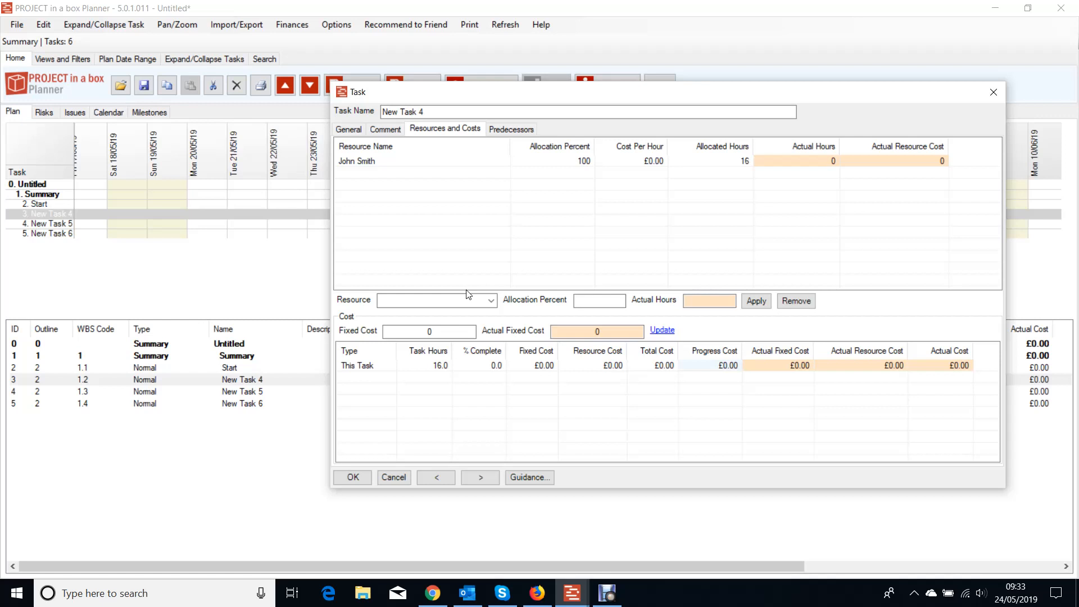
{"action": "left_click", "coordinate": [432, 304]}
{"action": "type", "text": "Malcolm West"}
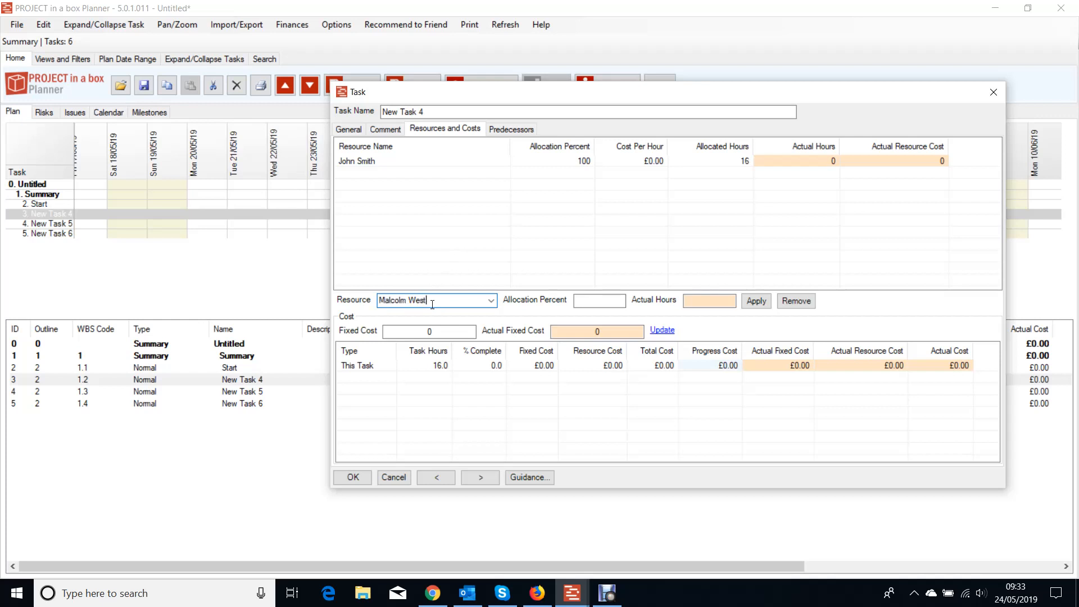
{"action": "left_click", "coordinate": [612, 299]}
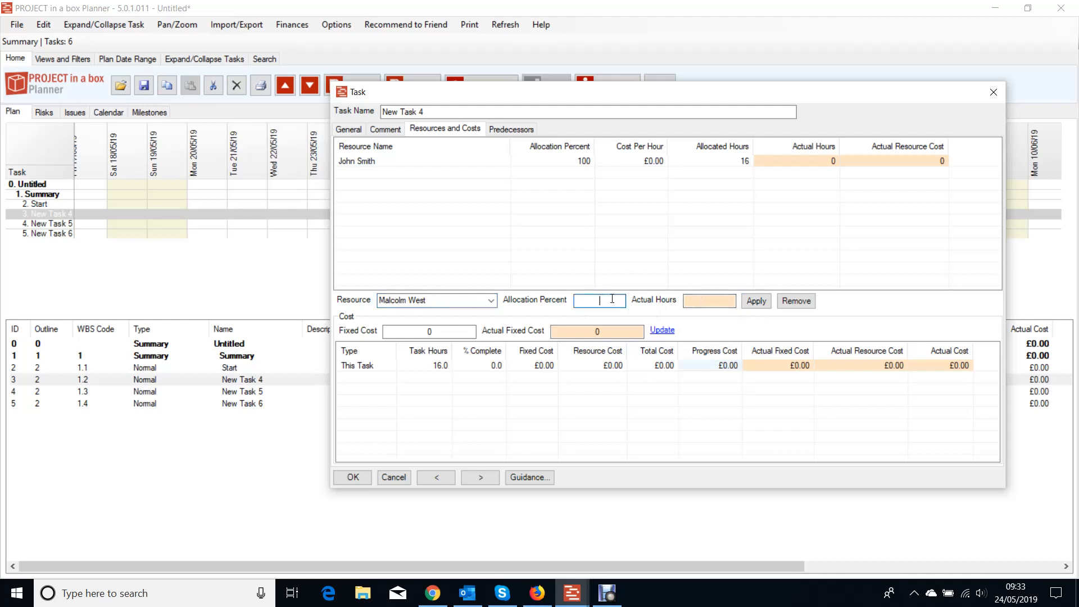
{"action": "type", "text": "50"}
{"action": "left_click", "coordinate": [756, 301]}
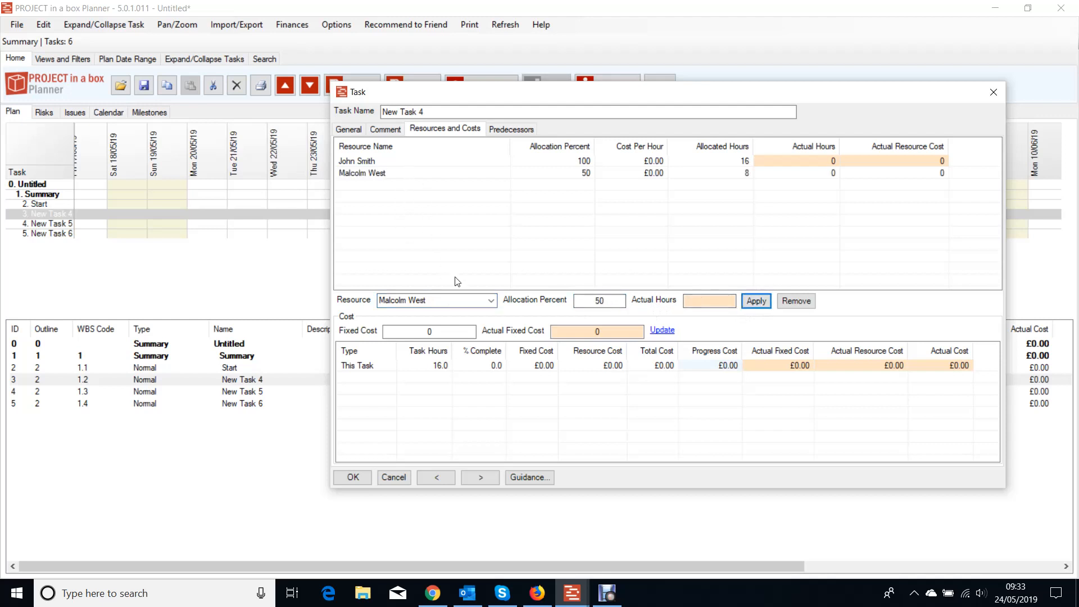
{"action": "left_click", "coordinate": [492, 301]}
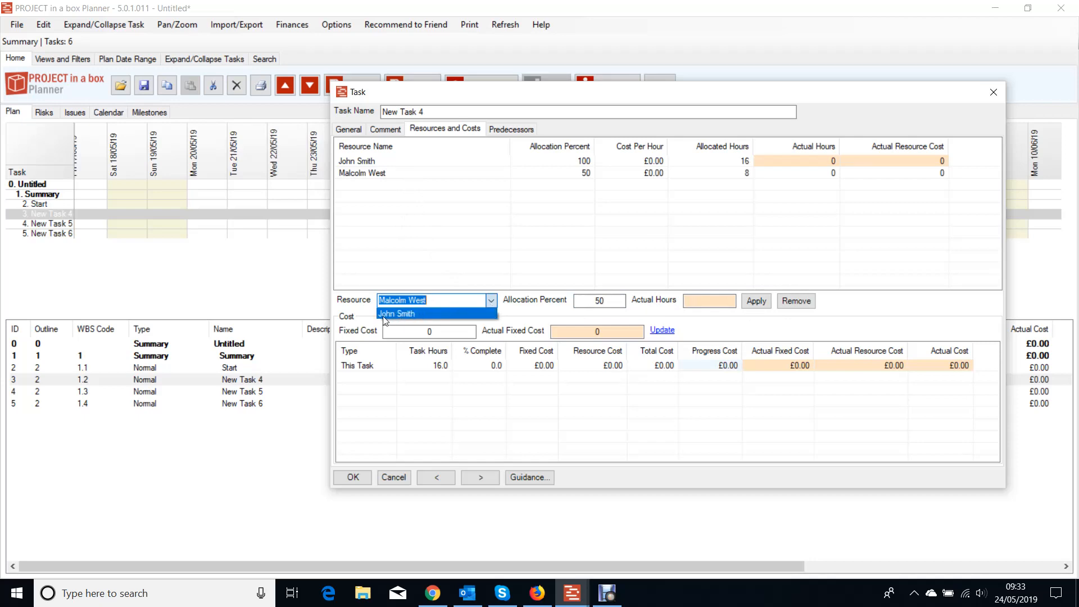
{"action": "left_click", "coordinate": [356, 315]}
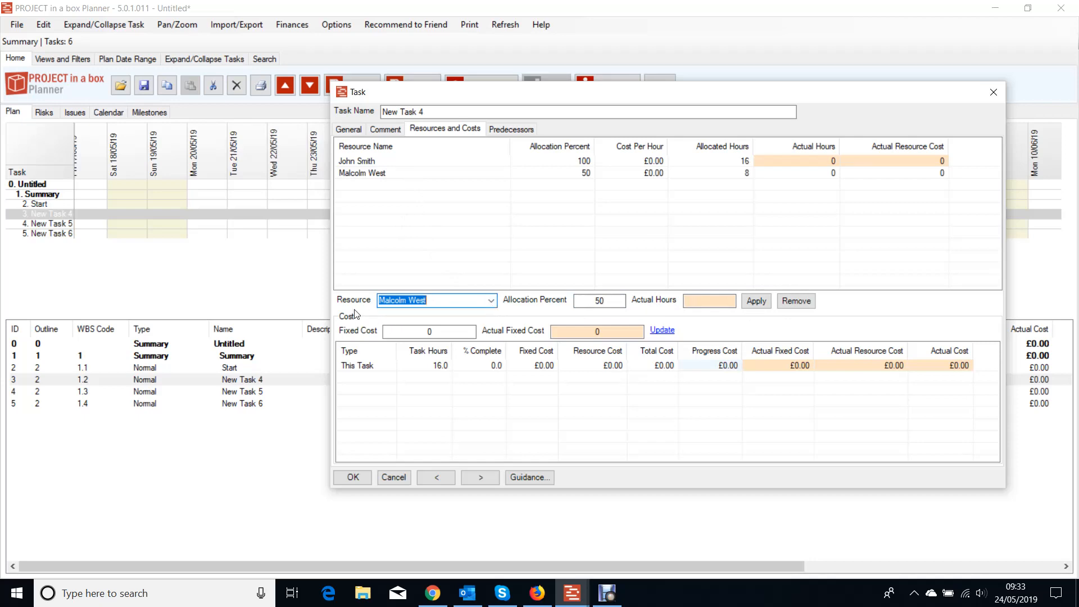
{"action": "left_click", "coordinate": [351, 478]}
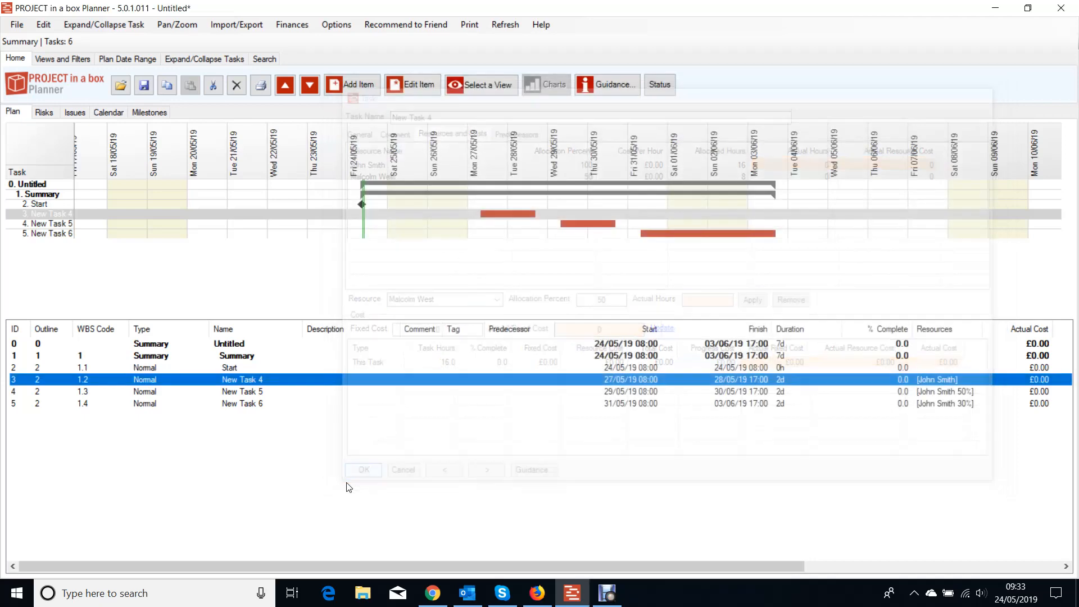
{"action": "double_click", "coordinate": [619, 380]}
{"action": "left_click", "coordinate": [492, 301]}
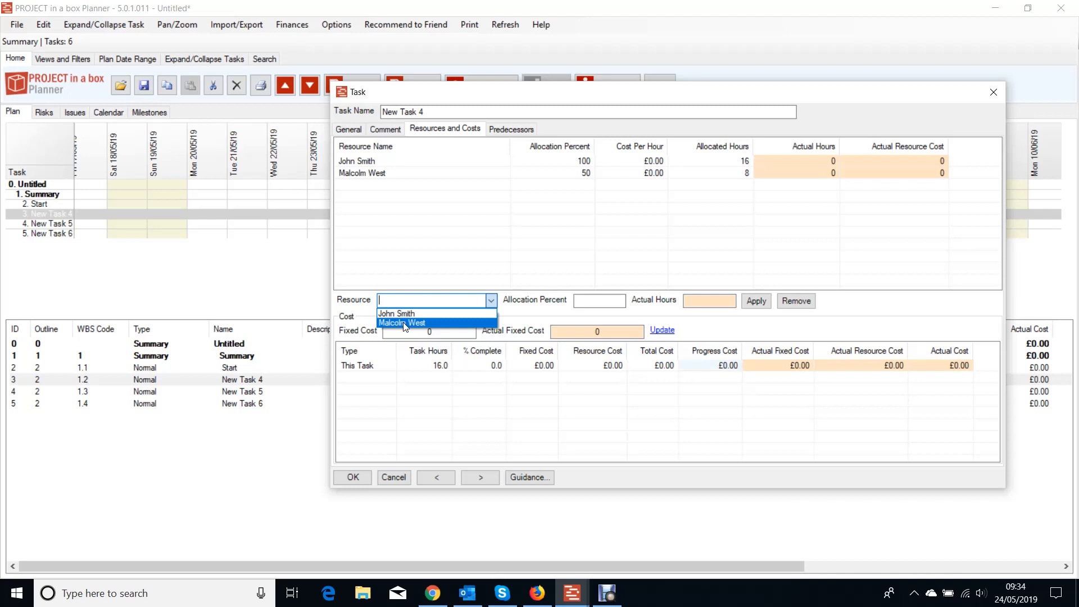
{"action": "left_click", "coordinate": [441, 247]}
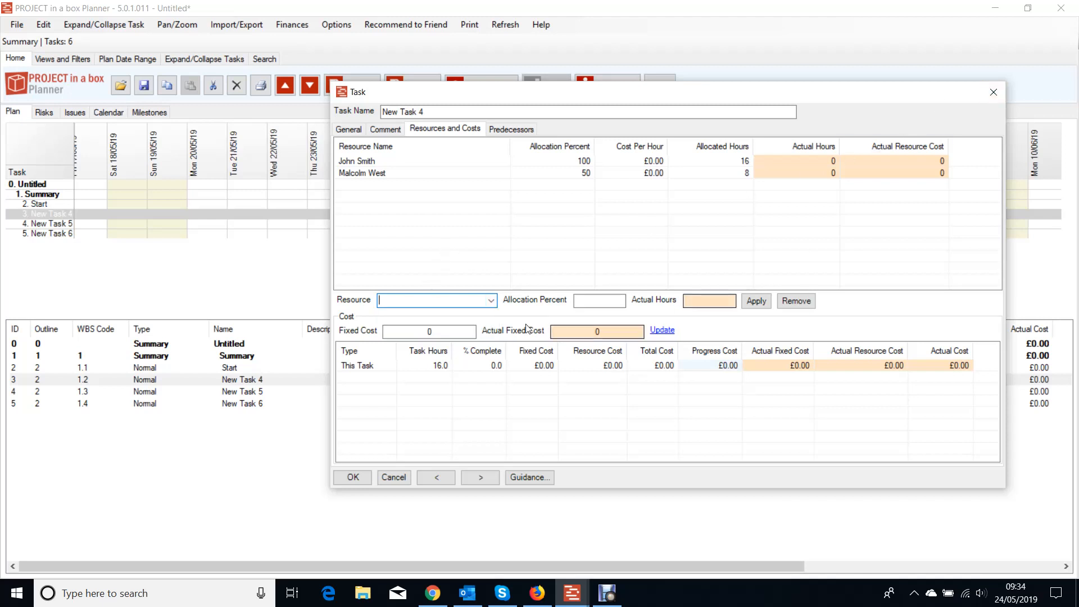
{"action": "left_click", "coordinate": [993, 92]}
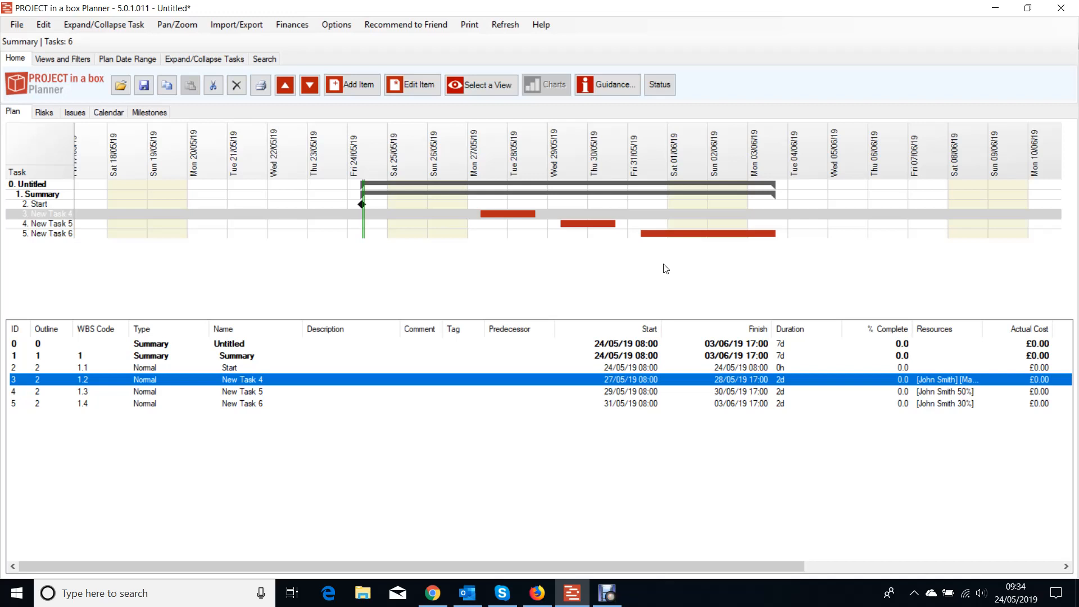
Step: Insert a new task following New Task 6 with a 5-day duration
{"action": "left_click", "coordinate": [727, 233]}
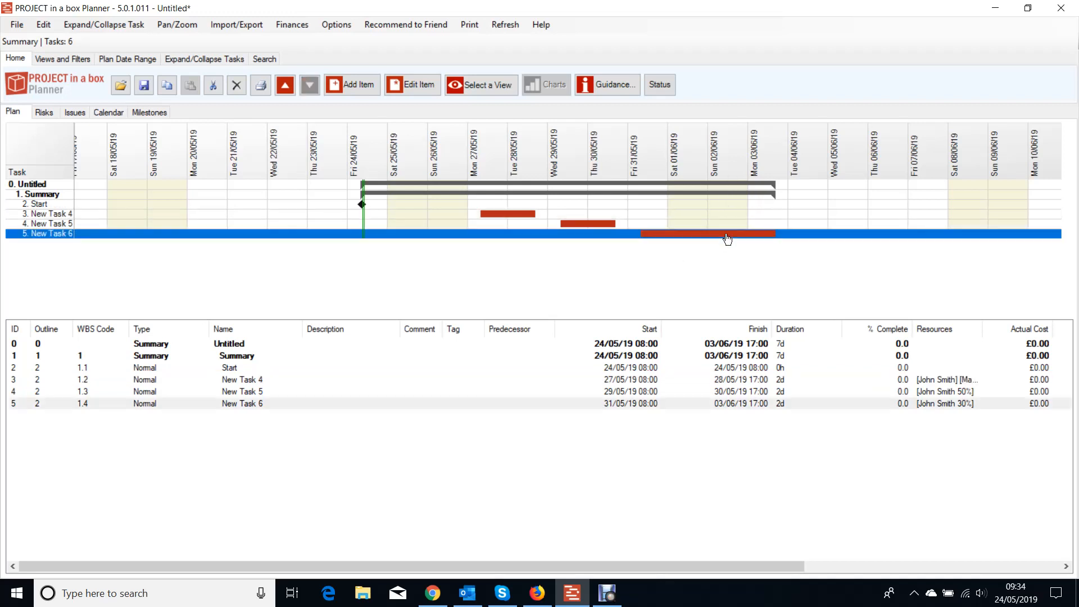
{"action": "left_click", "coordinate": [358, 86]}
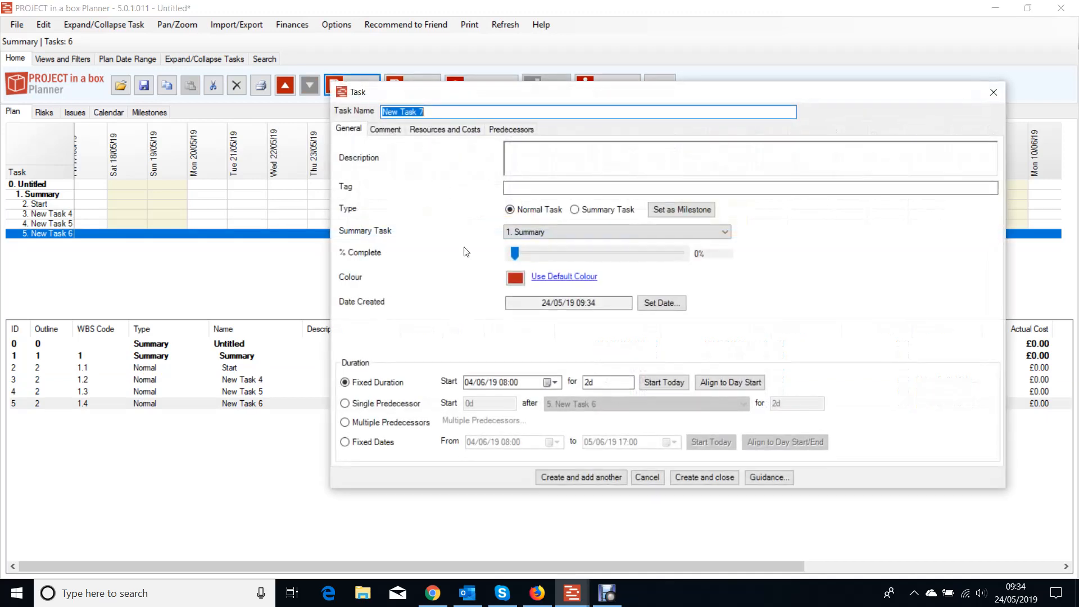
{"action": "left_click", "coordinate": [346, 403]}
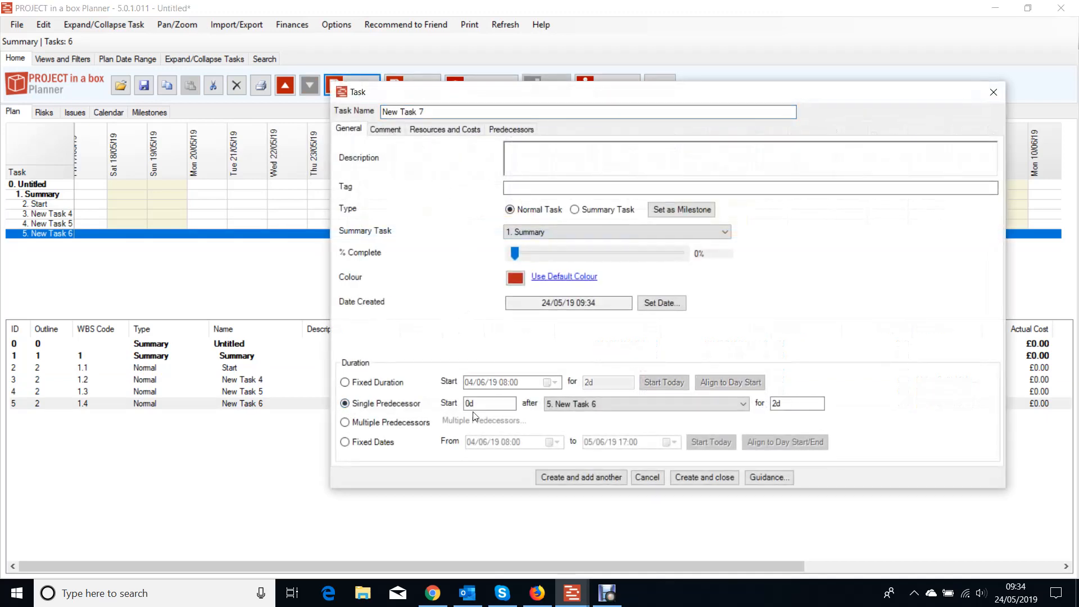
{"action": "left_click", "coordinate": [783, 403]}
{"action": "left_click_drag", "start_coordinate": [782, 404], "coordinate": [765, 404]}
{"action": "type", "text": "5"}
Step: Assign the second resource at 20% and attempt adding the other resource at 60%
{"action": "left_click", "coordinate": [438, 130]}
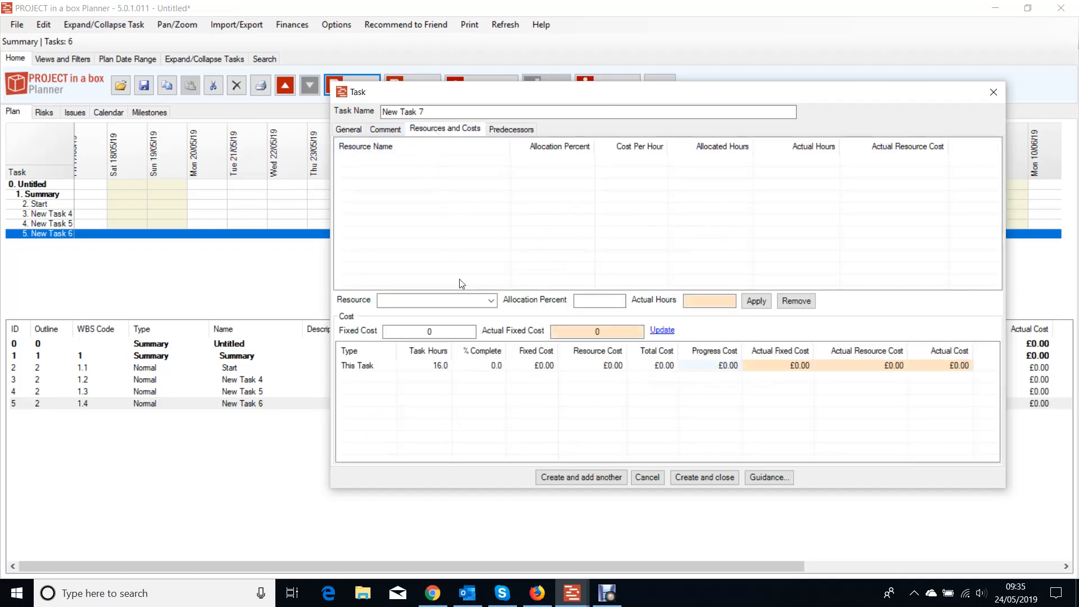
{"action": "left_click", "coordinate": [490, 301]}
{"action": "left_click", "coordinate": [428, 324]}
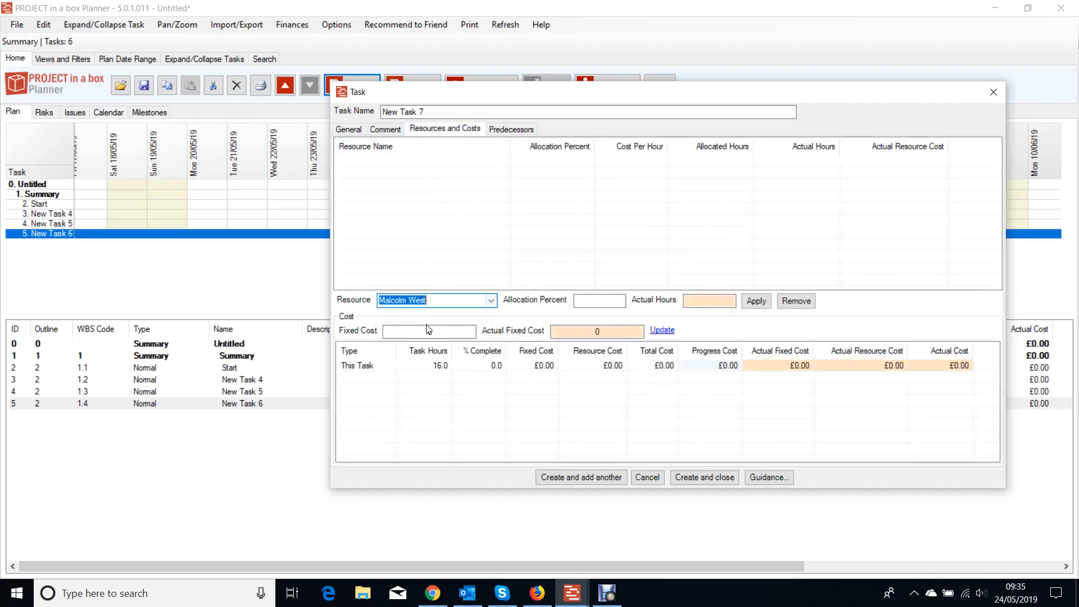
{"action": "left_click", "coordinate": [619, 300]}
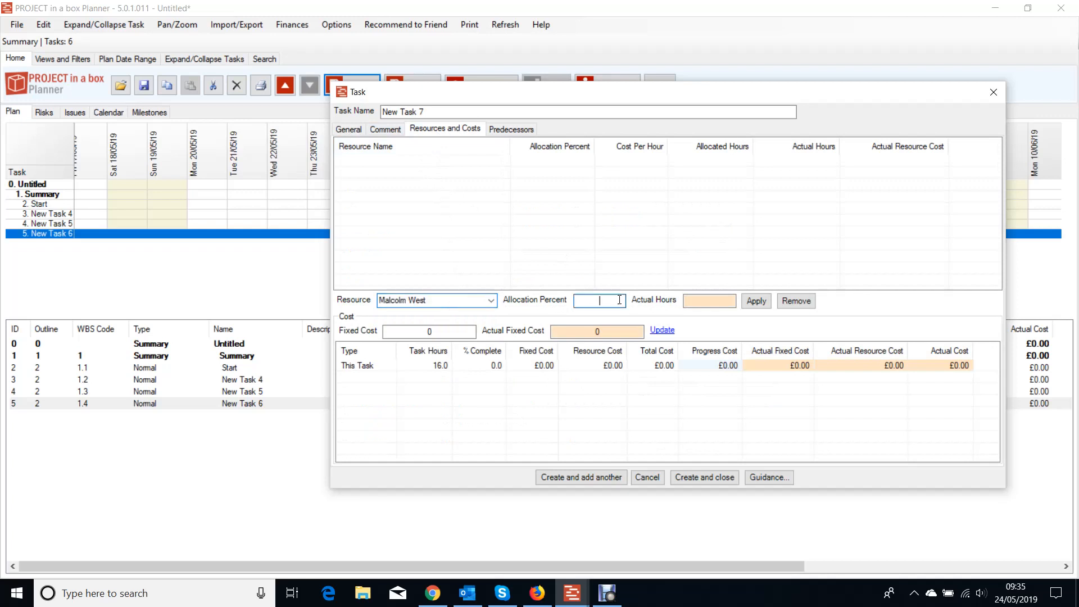
{"action": "type", "text": "20"}
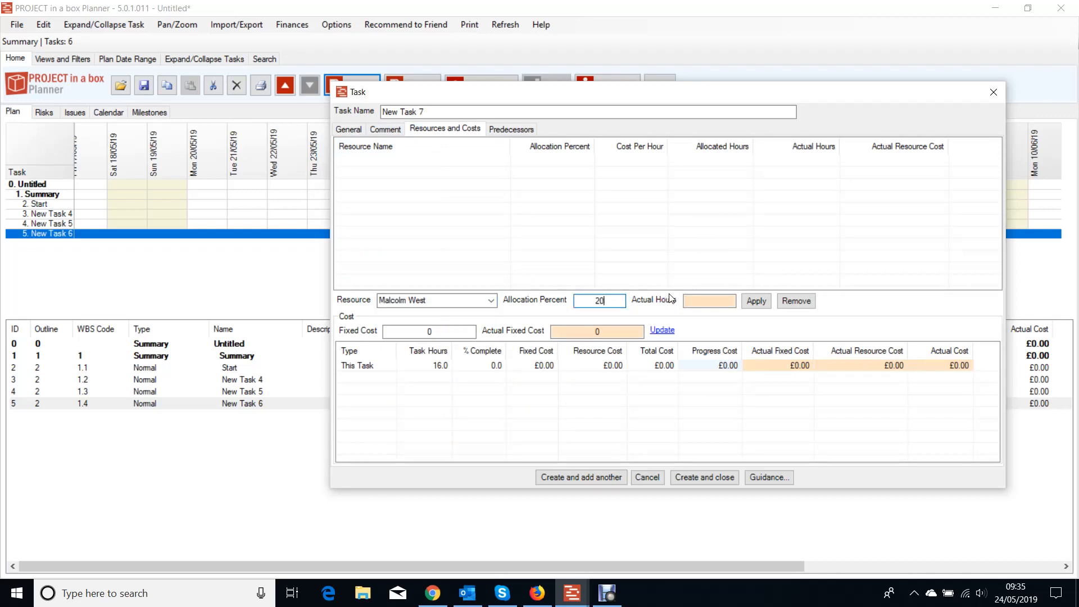
{"action": "left_click", "coordinate": [755, 301]}
{"action": "left_click", "coordinate": [493, 304]}
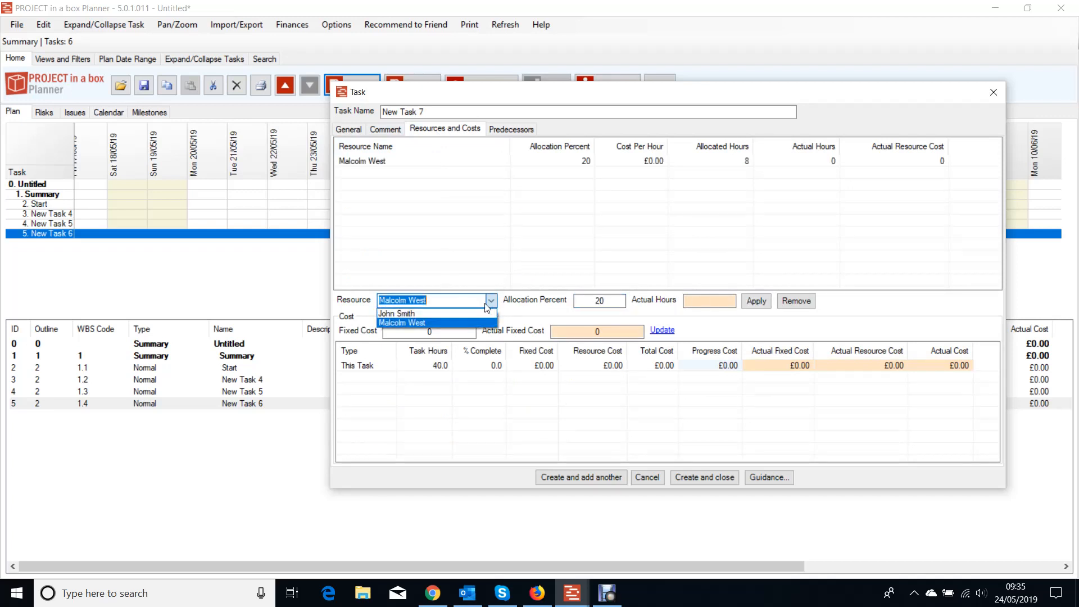
{"action": "left_click", "coordinate": [435, 319]}
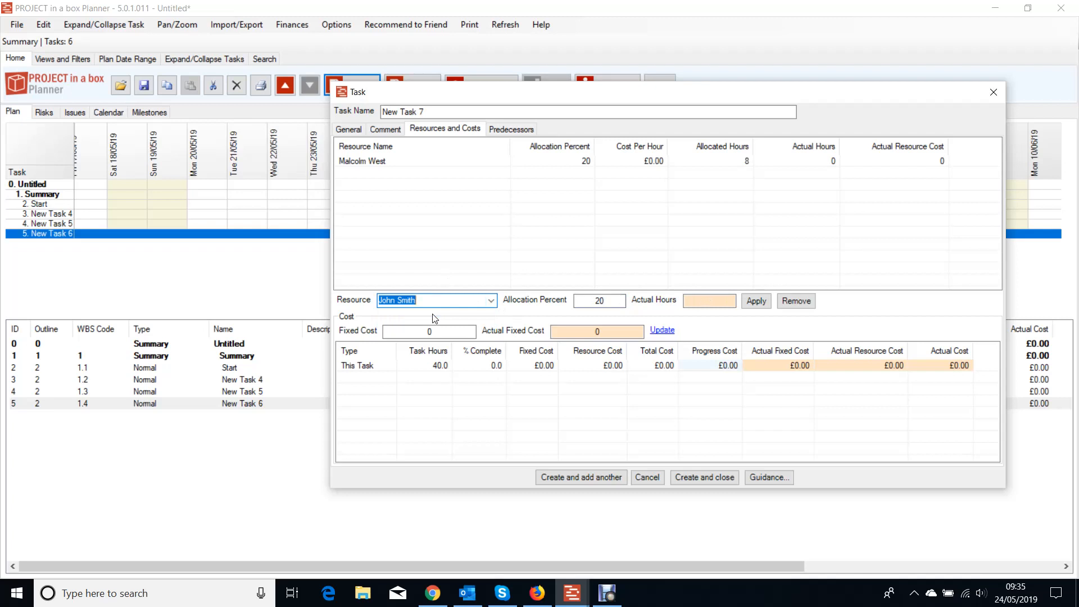
{"action": "type", "text": "60"}
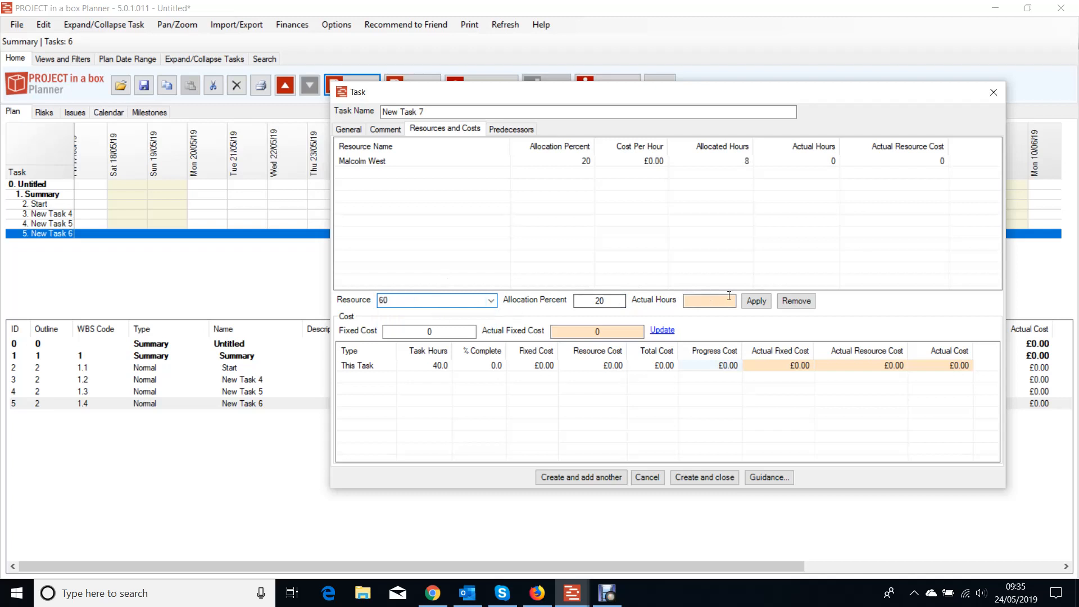
{"action": "left_click", "coordinate": [751, 302]}
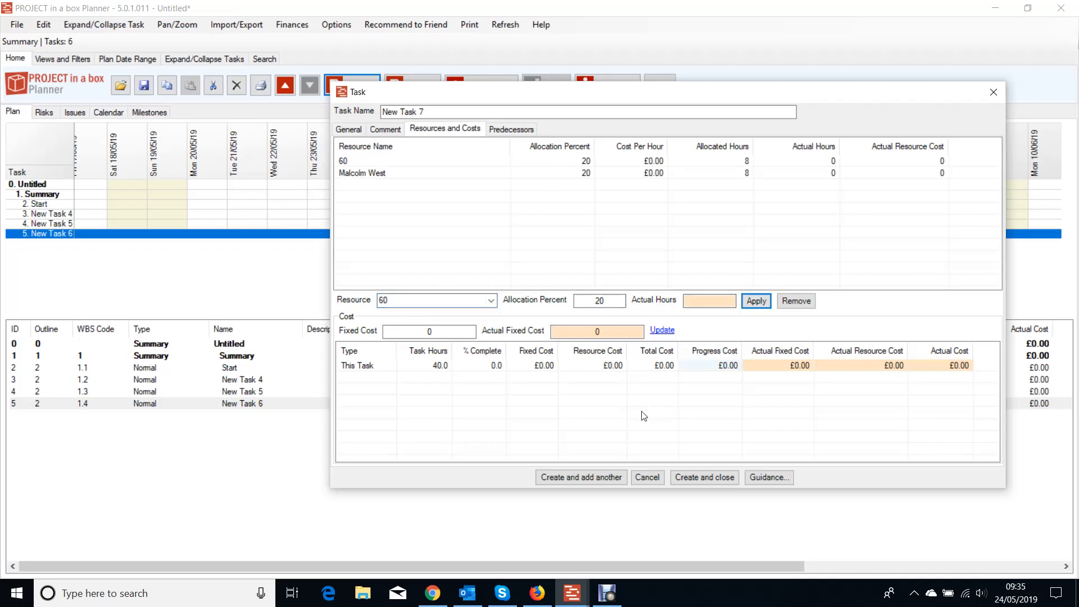
Step: Reassign the other resource at 60%, remove the stray '60' row, and create New Task 7
{"action": "left_click", "coordinate": [375, 163]}
{"action": "left_click", "coordinate": [457, 301]}
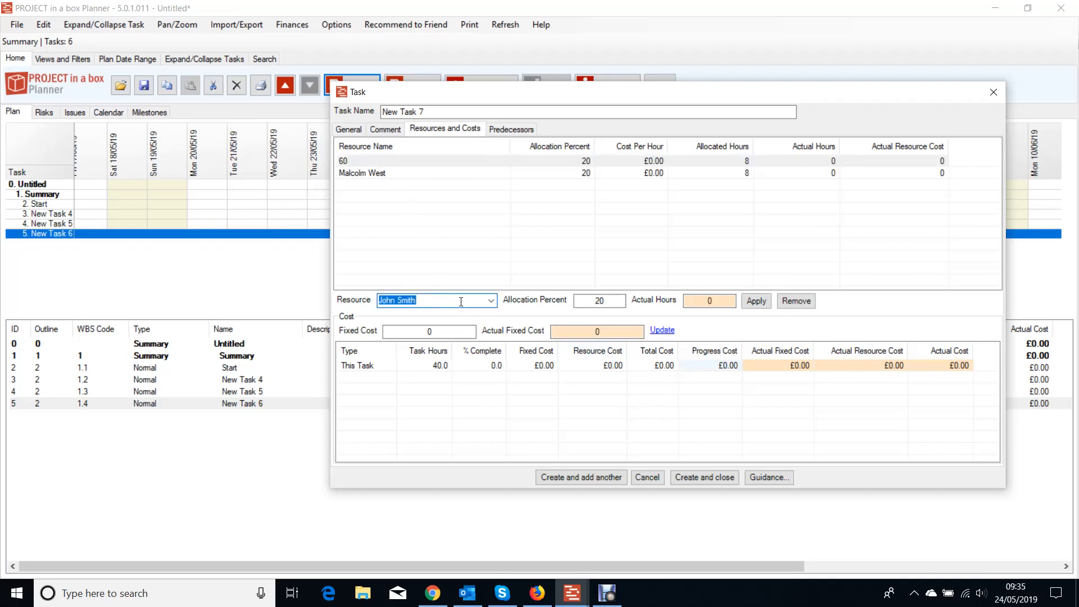
{"action": "double_click", "coordinate": [581, 305]}
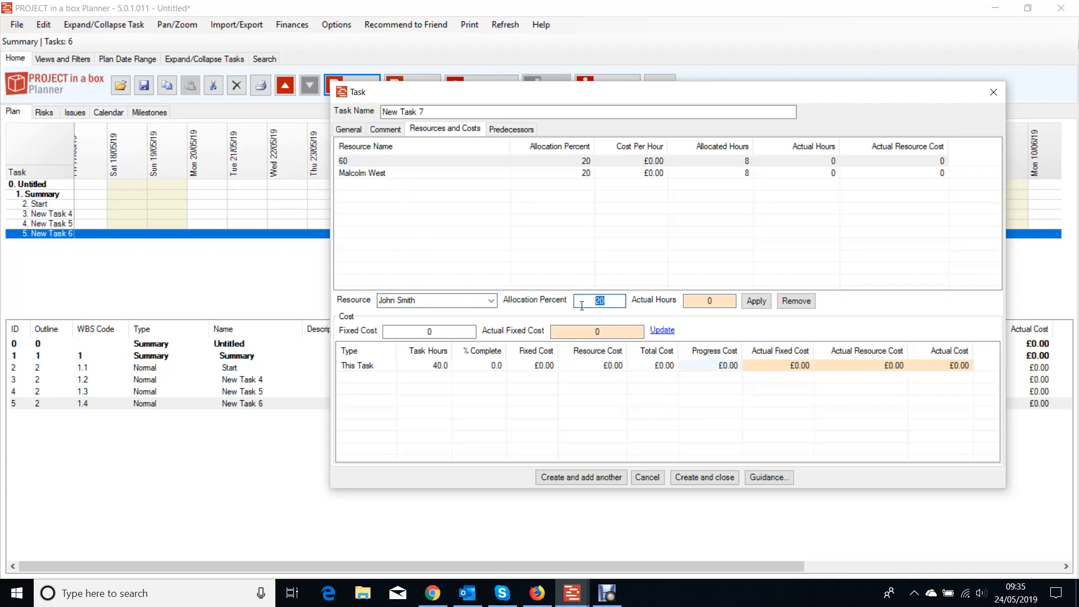
{"action": "type", "text": "60"}
{"action": "left_click", "coordinate": [755, 299]}
{"action": "left_click", "coordinate": [756, 301]}
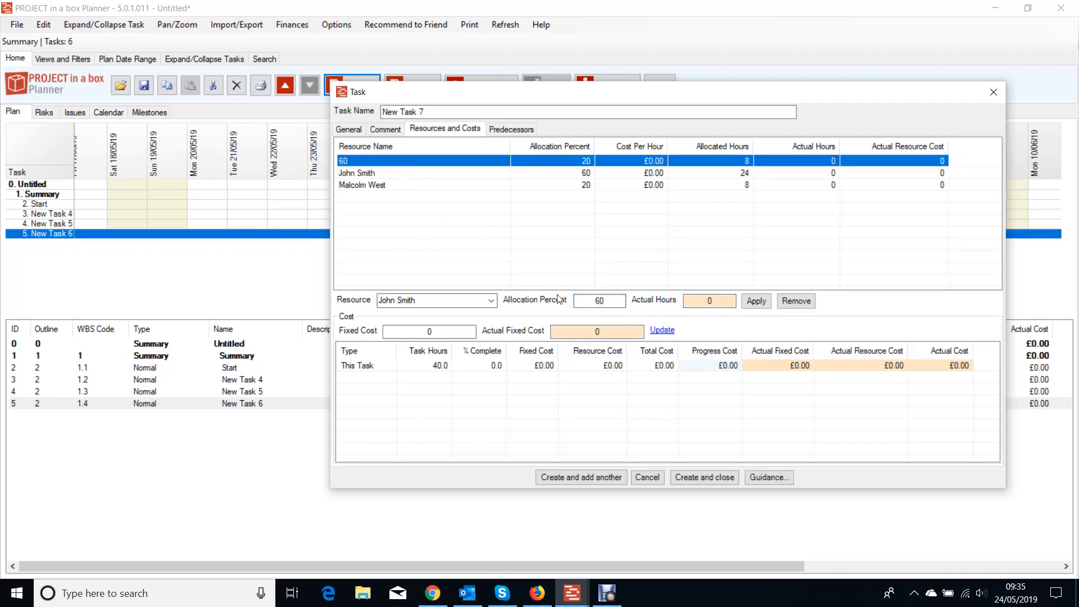
{"action": "left_click", "coordinate": [796, 301]}
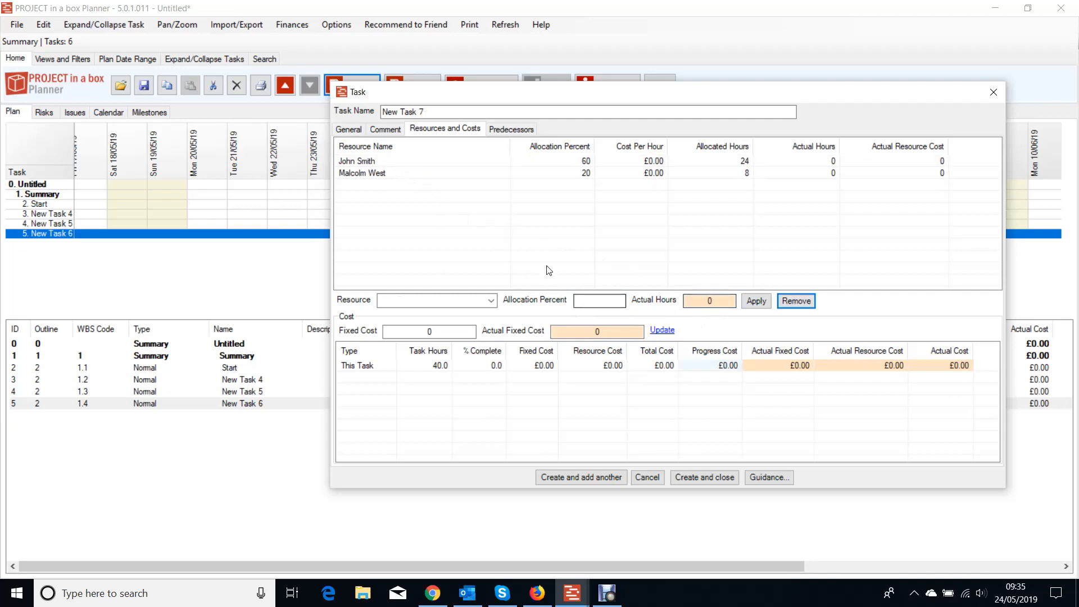
{"action": "left_click", "coordinate": [706, 479]}
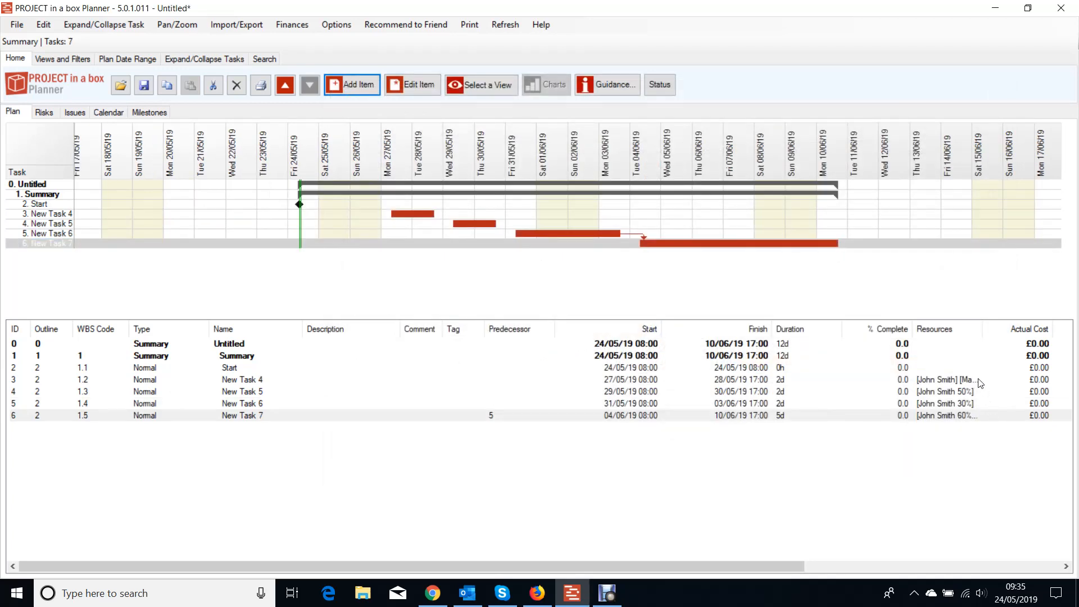
Step: Widen the Resources column so each task's full assignments are visible
{"action": "left_click_drag", "start_coordinate": [983, 327], "coordinate": [990, 321]}
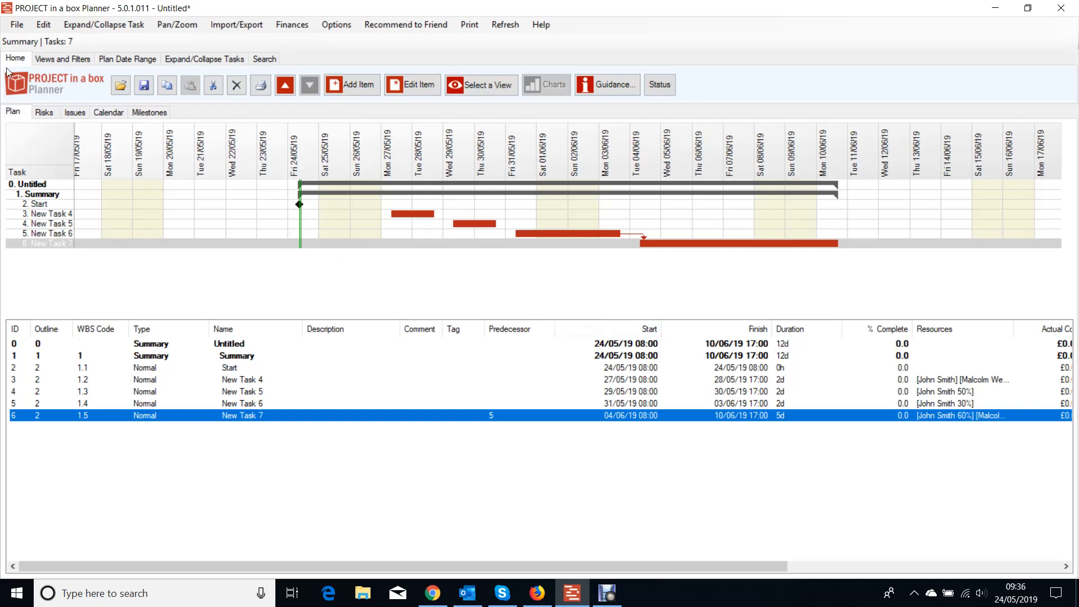
{"action": "left_click", "coordinate": [23, 28]}
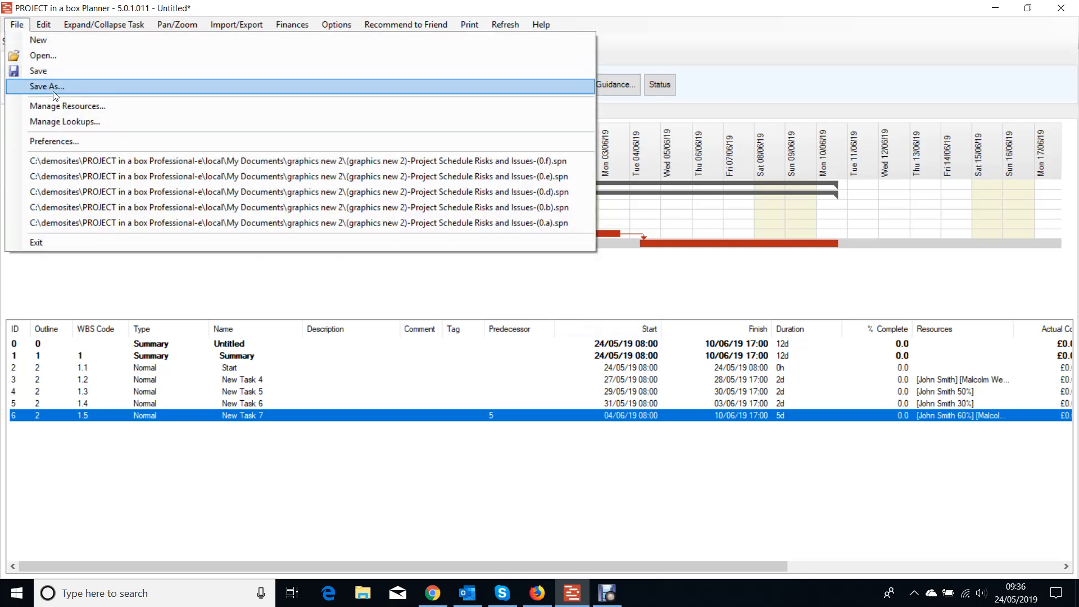
Step: In Manage Resources, delete the stray resource '60' and add a new resource
{"action": "left_click", "coordinate": [62, 106]}
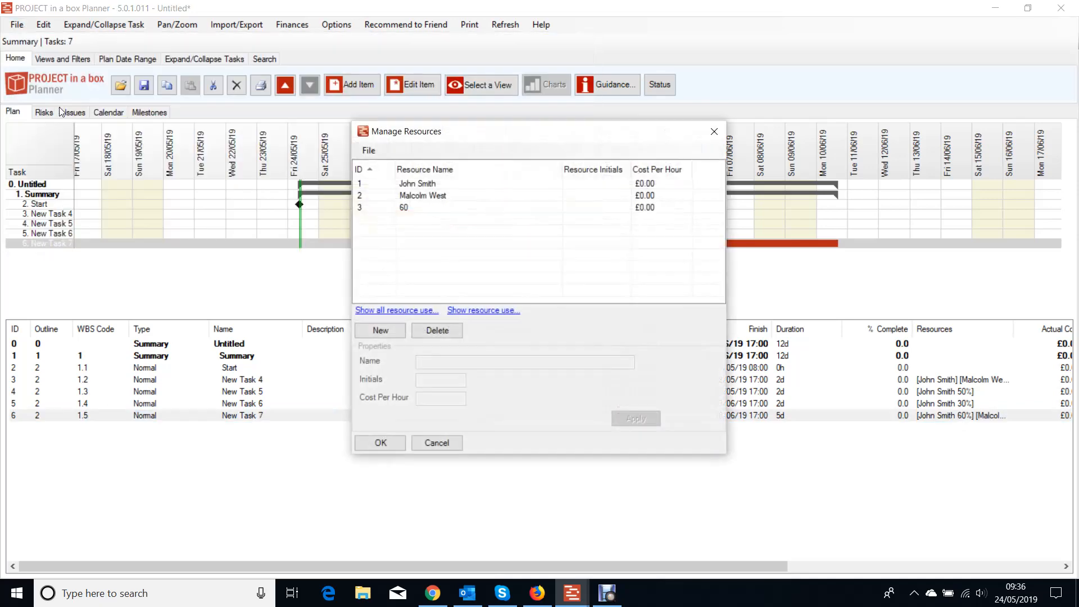
{"action": "left_click", "coordinate": [401, 210]}
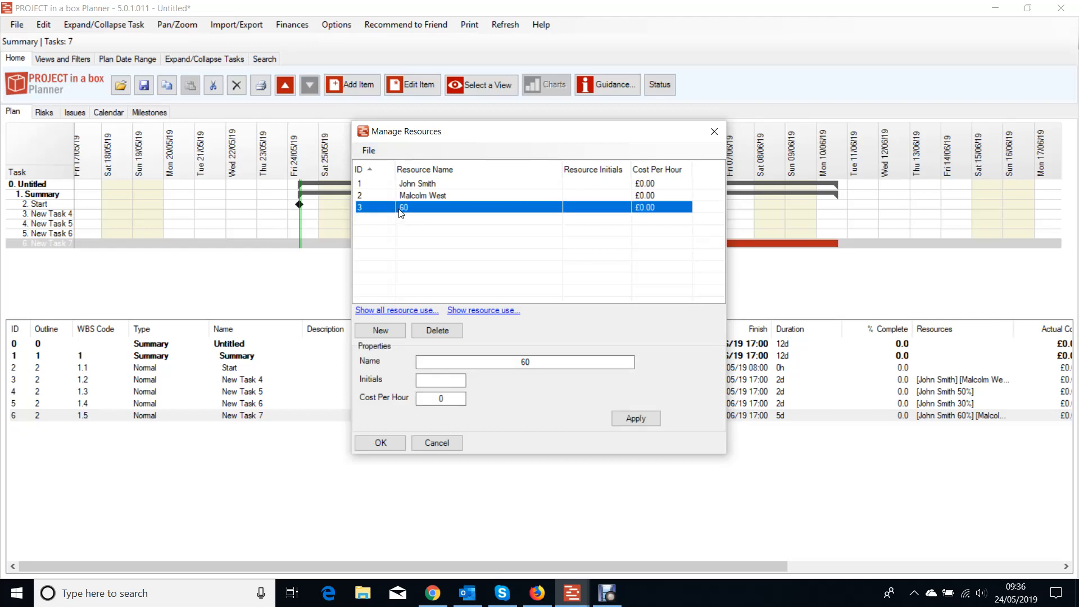
{"action": "left_click", "coordinate": [438, 333]}
{"action": "left_click", "coordinate": [521, 349]}
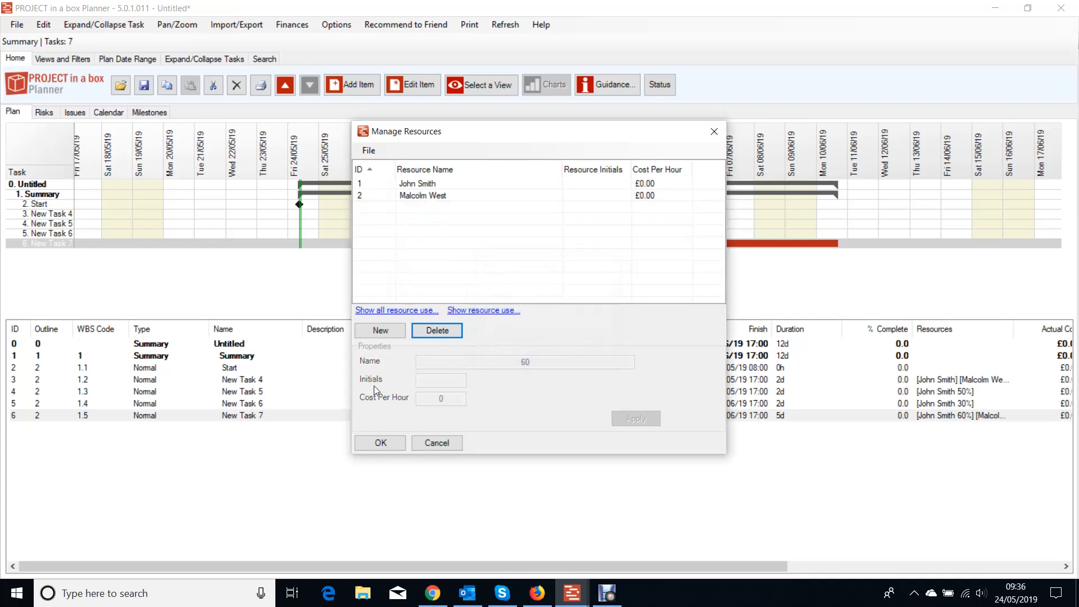
{"action": "left_click", "coordinate": [381, 334]}
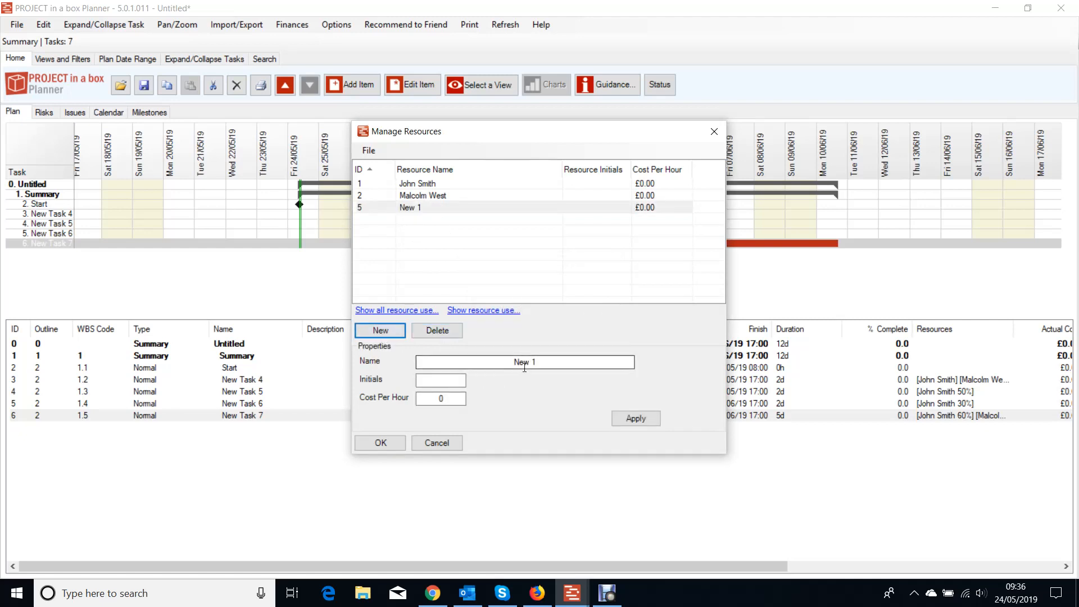
Step: Enter the new resource's name and initials and set its cost to £40.00 per hour
{"action": "left_click", "coordinate": [492, 362]}
{"action": "type", "text": "Juliet"}
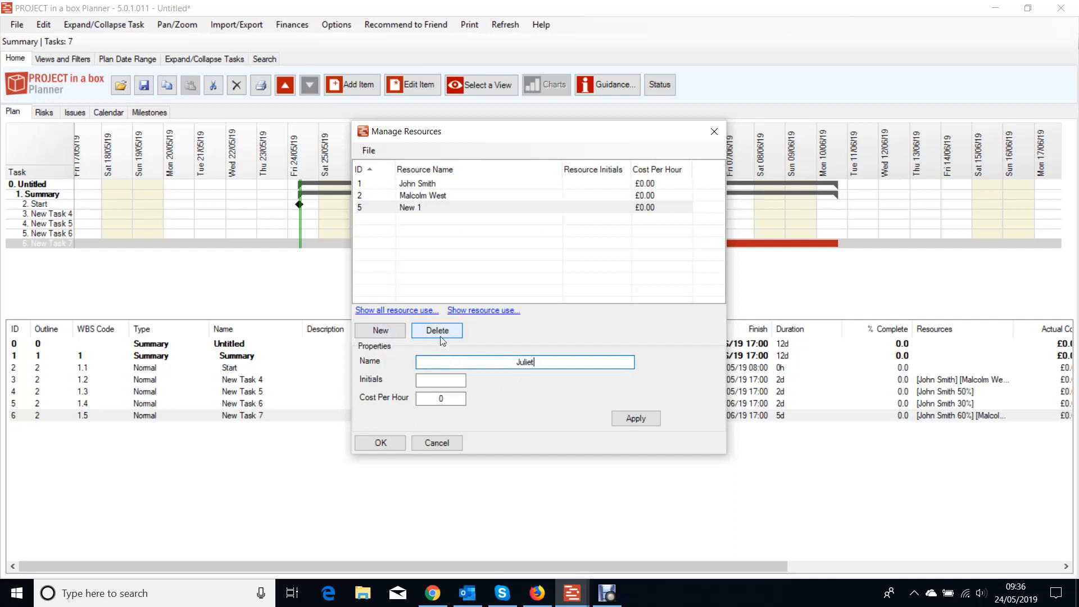
{"action": "left_click", "coordinate": [456, 380]}
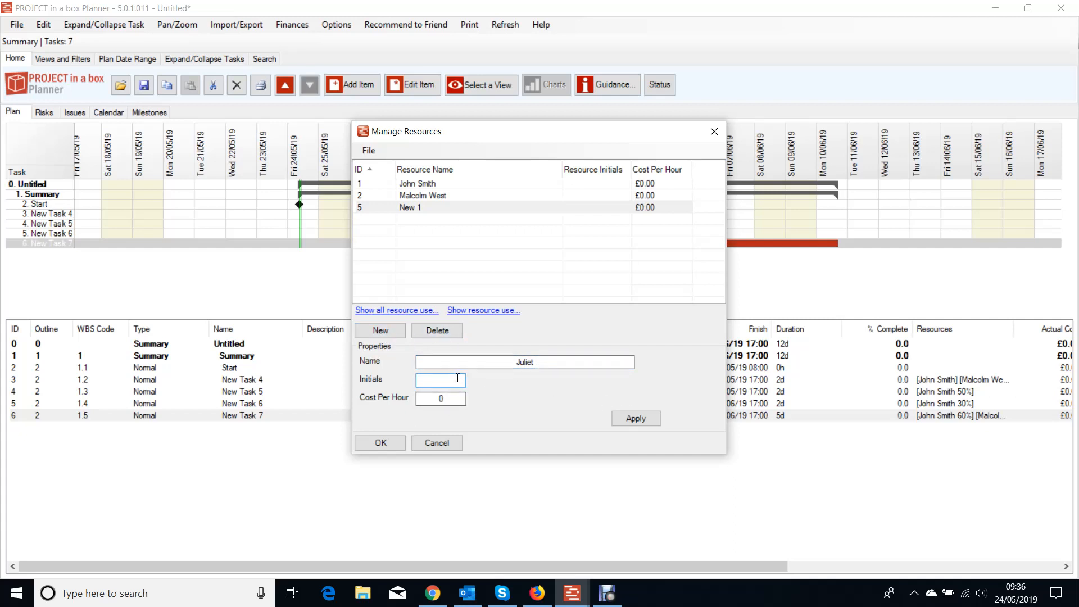
{"action": "type", "text": "JH"}
{"action": "double_click", "coordinate": [434, 397]}
{"action": "type", "text": "40"}
{"action": "left_click", "coordinate": [635, 418]}
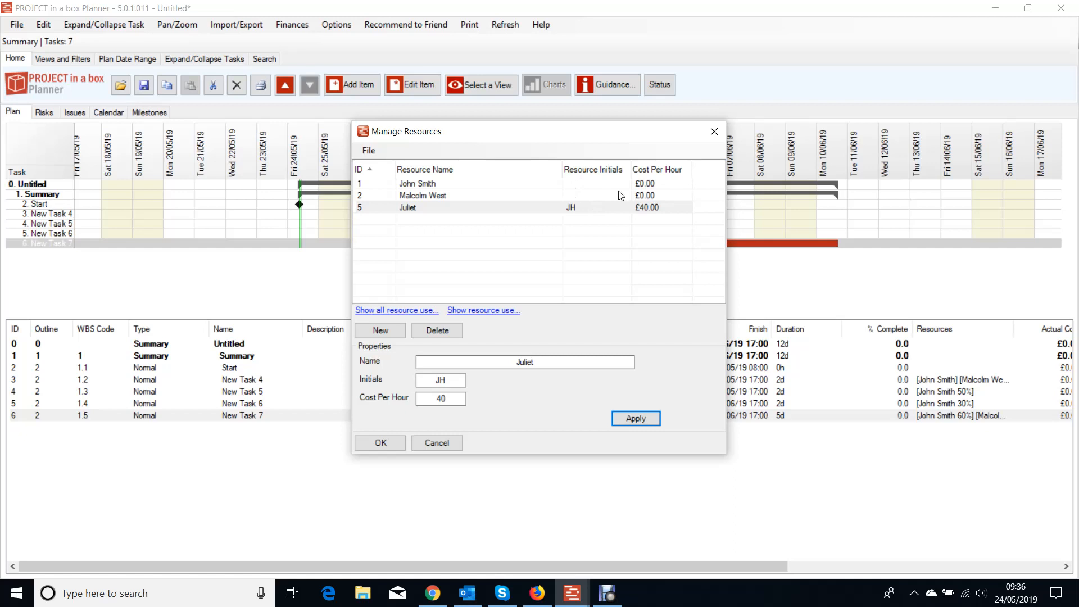
{"action": "left_click", "coordinate": [370, 153]}
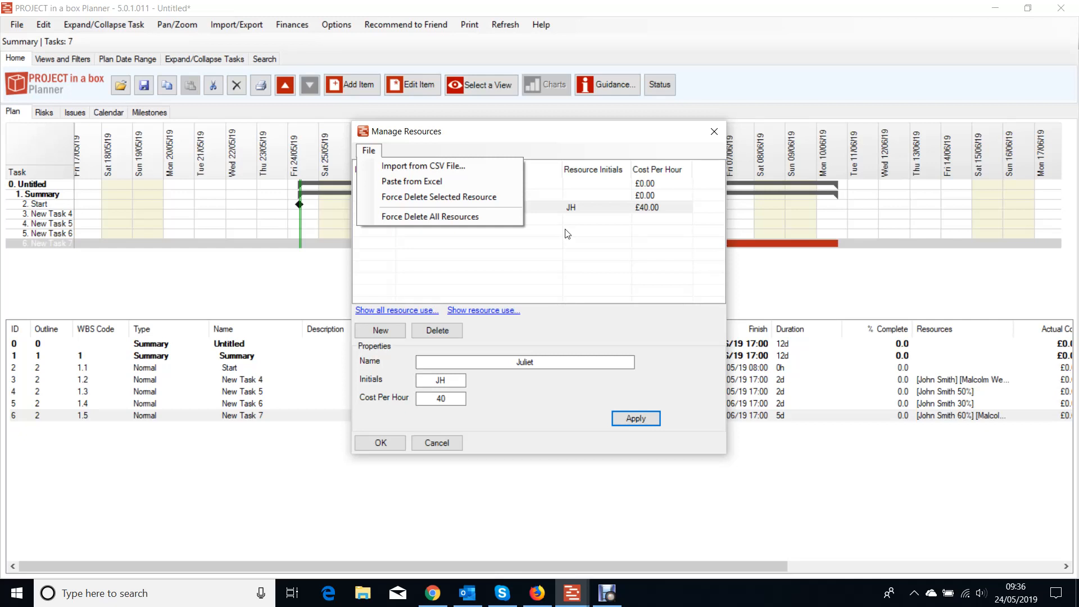
Step: Check which tasks the second resource is used on, then close Manage Resources
{"action": "left_click", "coordinate": [538, 265]}
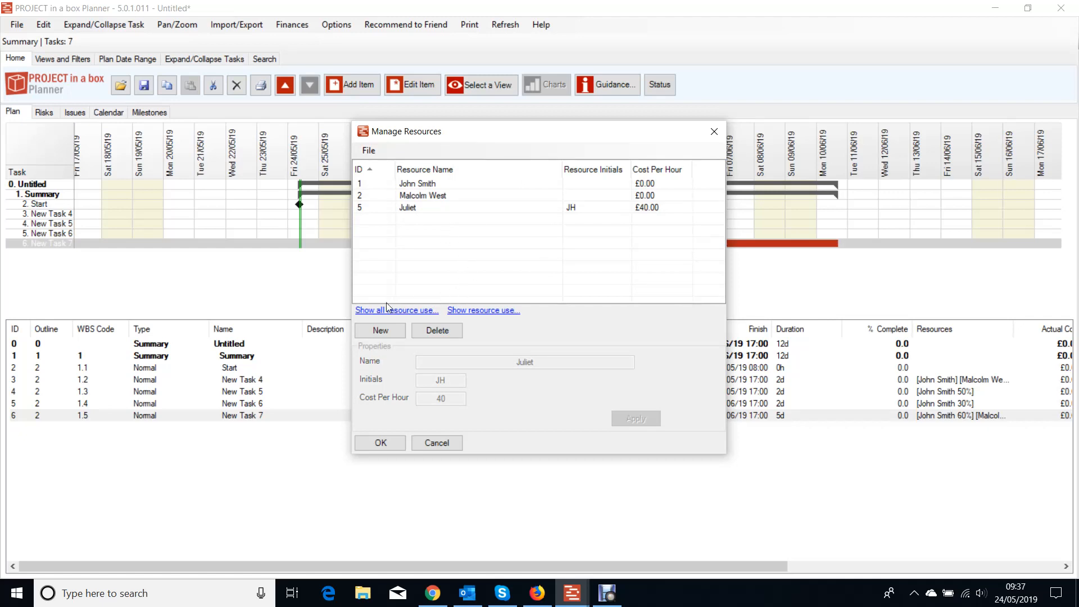
{"action": "left_click", "coordinate": [433, 201]}
{"action": "left_click", "coordinate": [490, 310]}
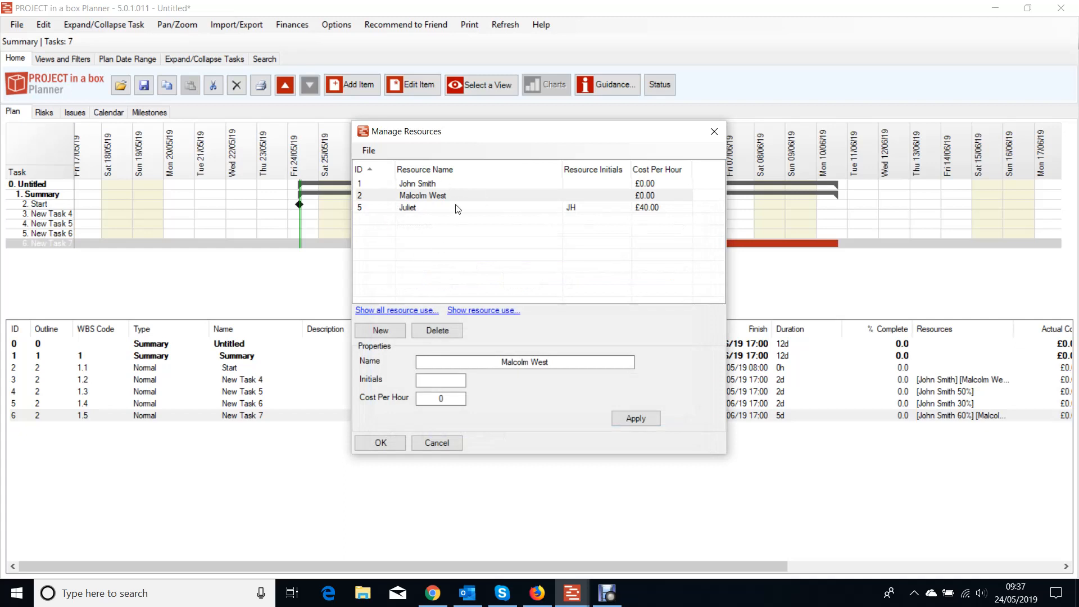
{"action": "left_click", "coordinate": [385, 441]}
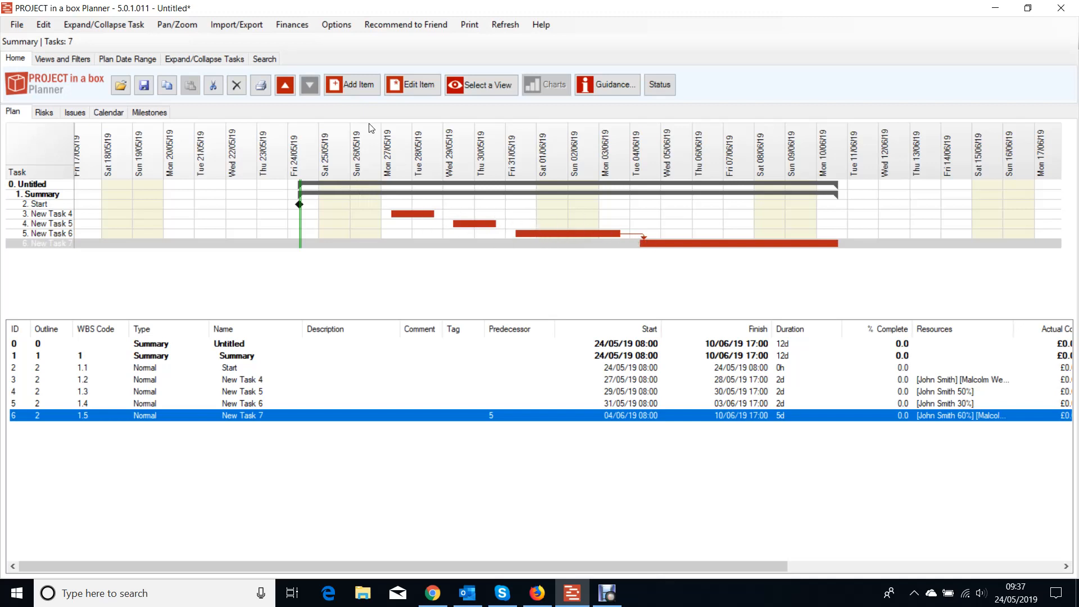
Step: In Costings Data Entry, display the allocations of the £40.00-per-hour resource
{"action": "left_click", "coordinate": [290, 26]}
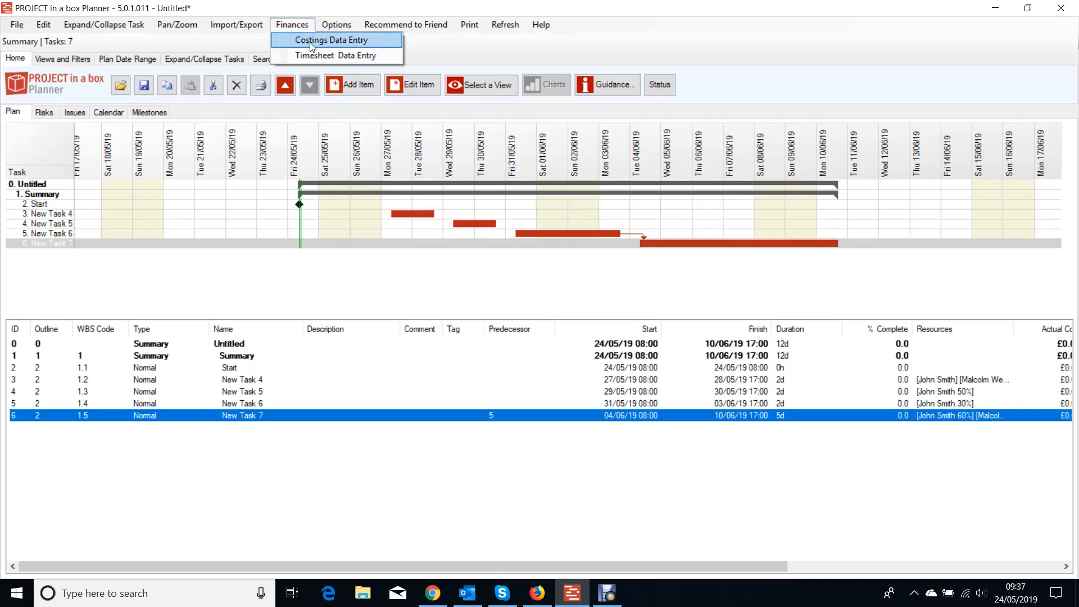
{"action": "left_click", "coordinate": [311, 40]}
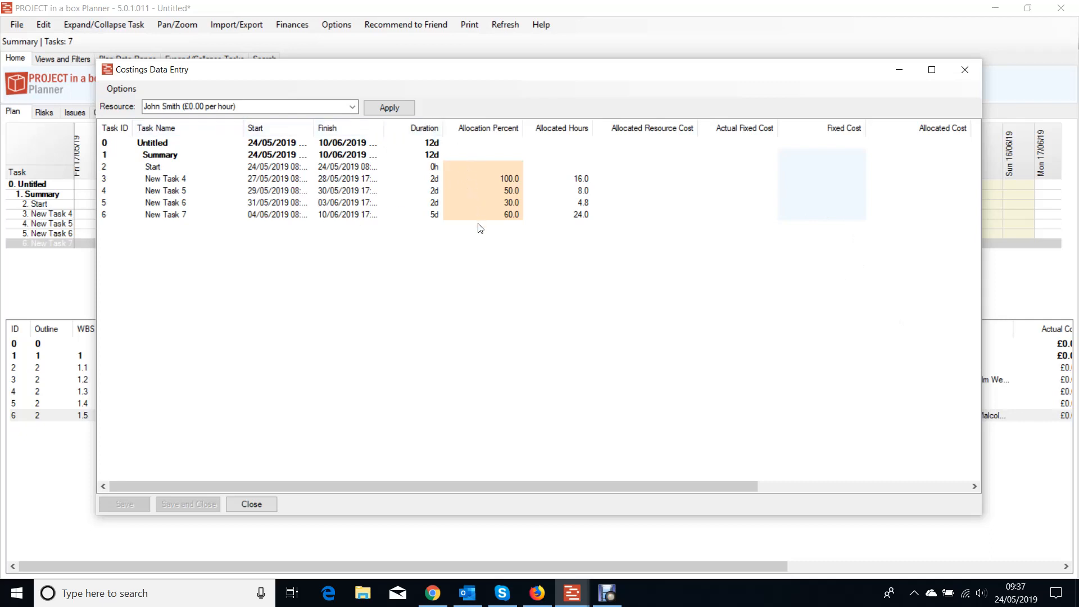
{"action": "left_click", "coordinate": [352, 105]}
{"action": "left_click", "coordinate": [219, 131]}
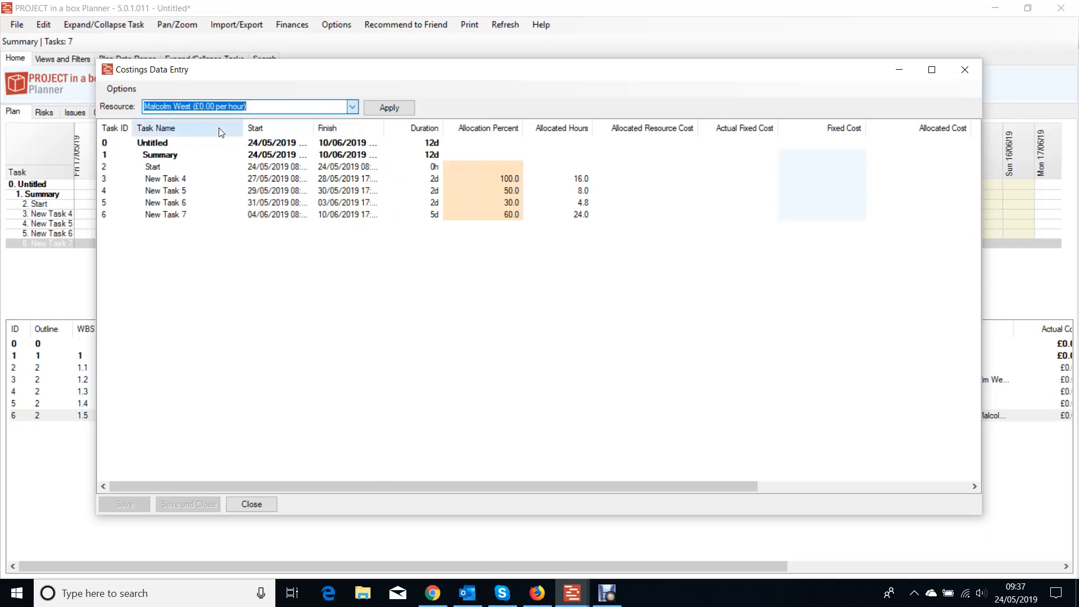
{"action": "left_click", "coordinate": [381, 112]}
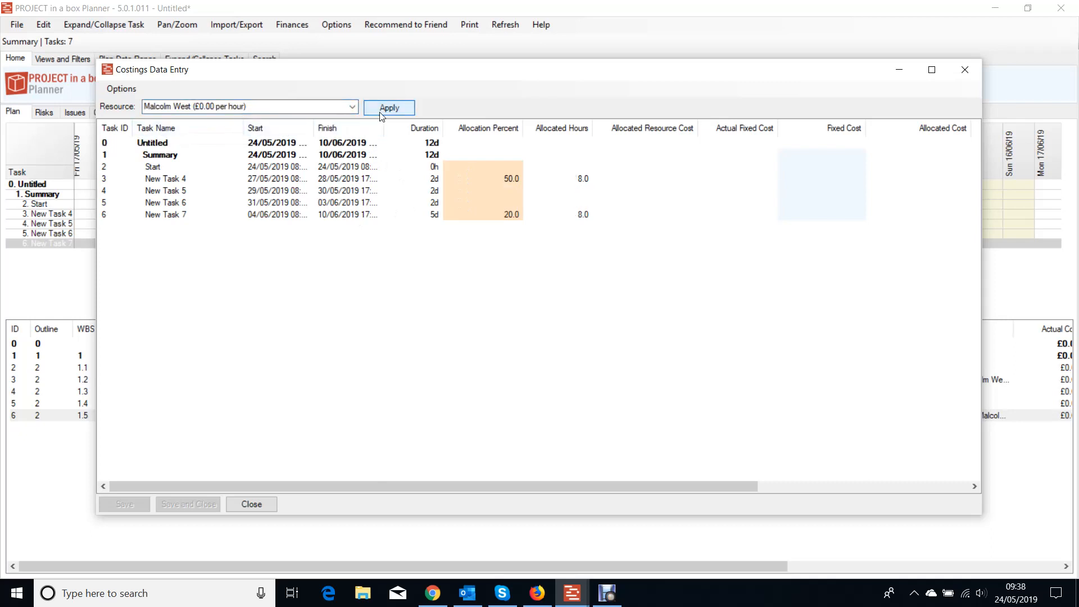
{"action": "left_click", "coordinate": [352, 107]}
{"action": "left_click", "coordinate": [201, 136]}
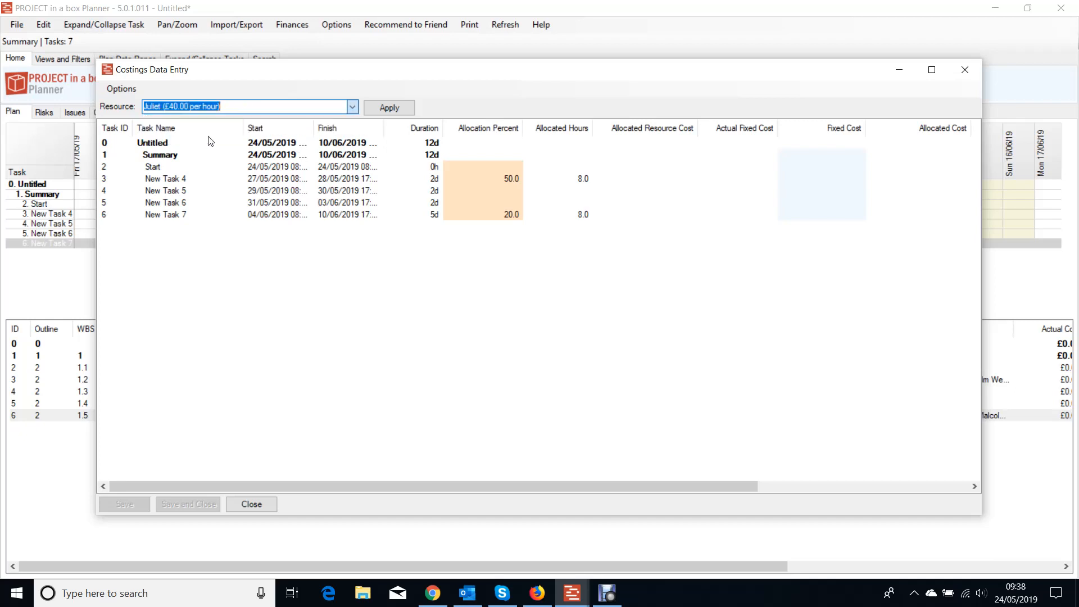
{"action": "left_click", "coordinate": [395, 108]}
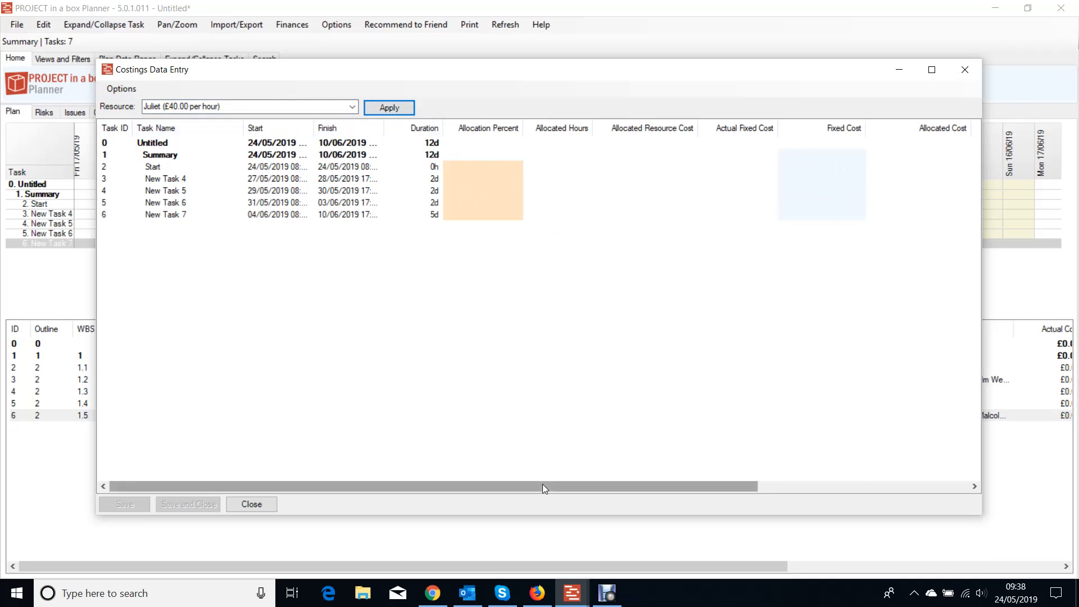
{"action": "left_click_drag", "start_coordinate": [542, 484], "coordinate": [757, 484]}
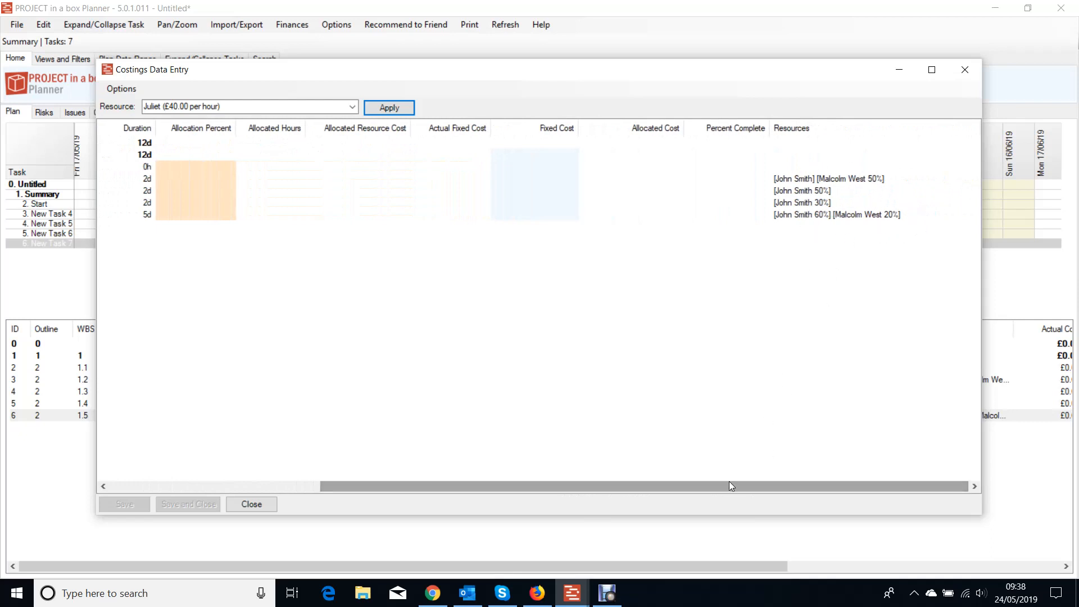
{"action": "left_click_drag", "start_coordinate": [729, 482], "coordinate": [519, 482]}
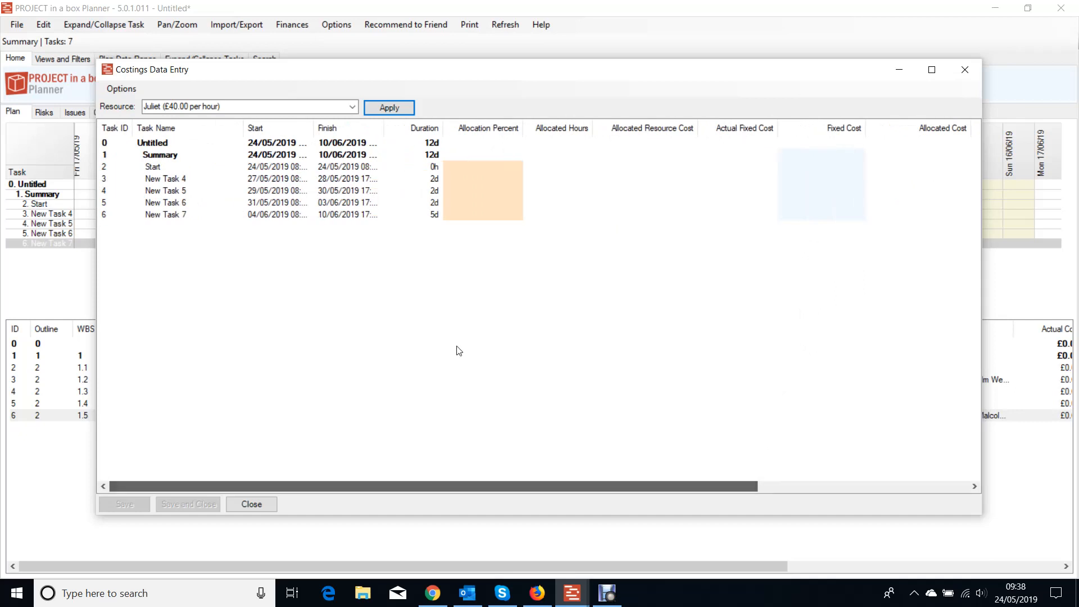
Step: Set its allocation to 40%, 5% and 60% on New Tasks 4, 5 and 7
{"action": "left_click", "coordinate": [485, 183]}
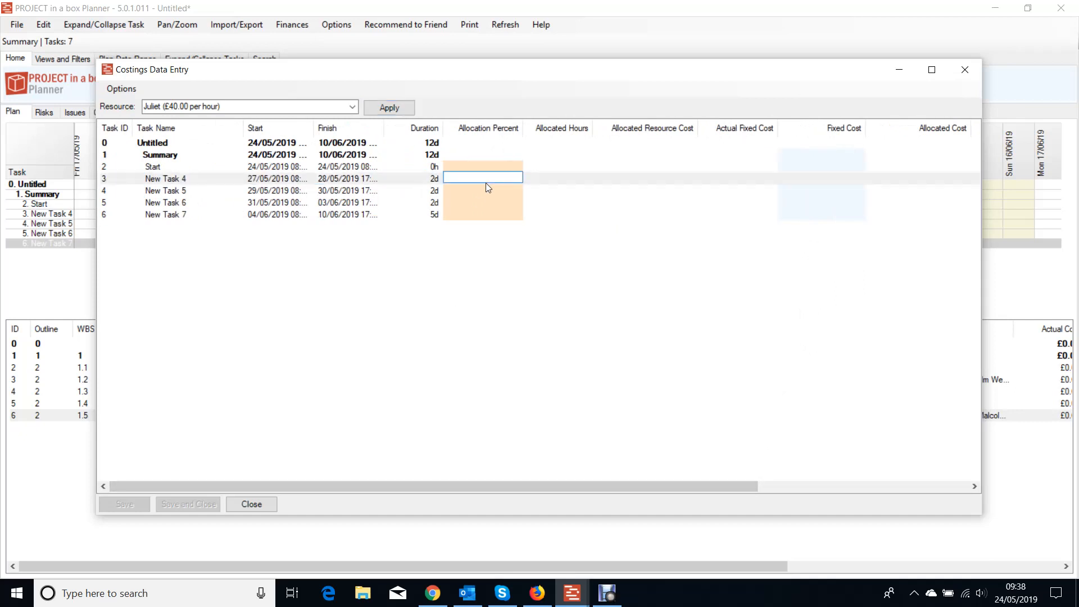
{"action": "type", "text": "40"}
{"action": "left_click", "coordinate": [483, 194]}
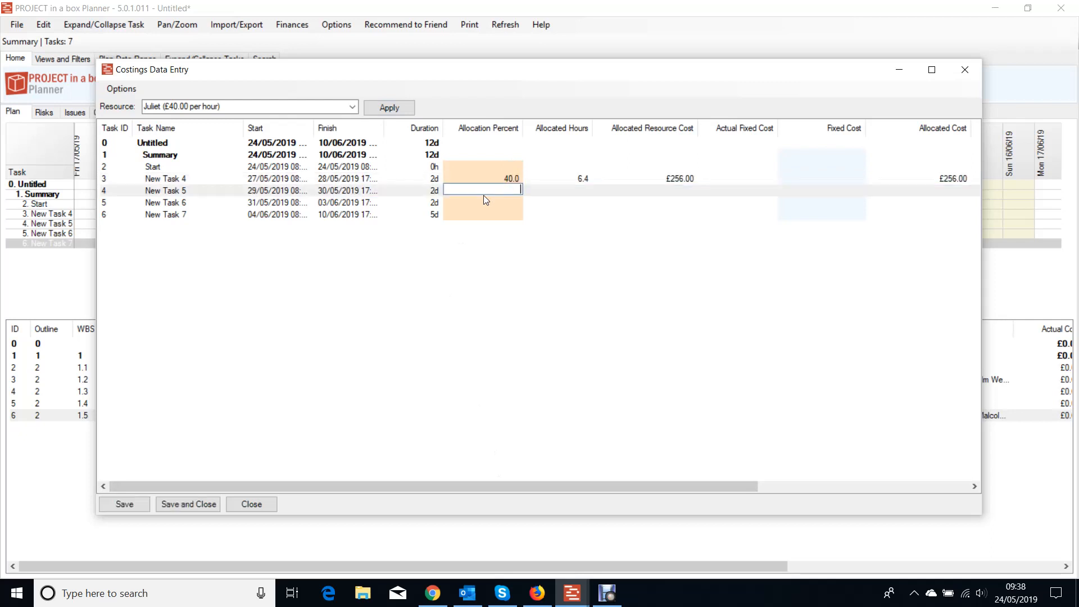
{"action": "type", "text": "5"}
{"action": "left_click", "coordinate": [486, 213]}
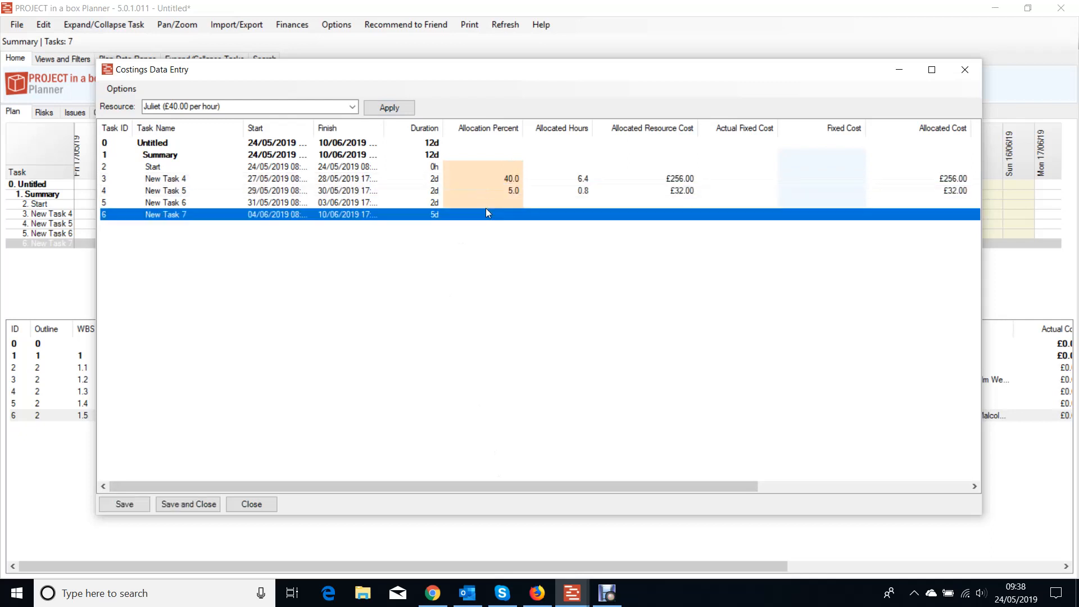
{"action": "type", "text": "60"}
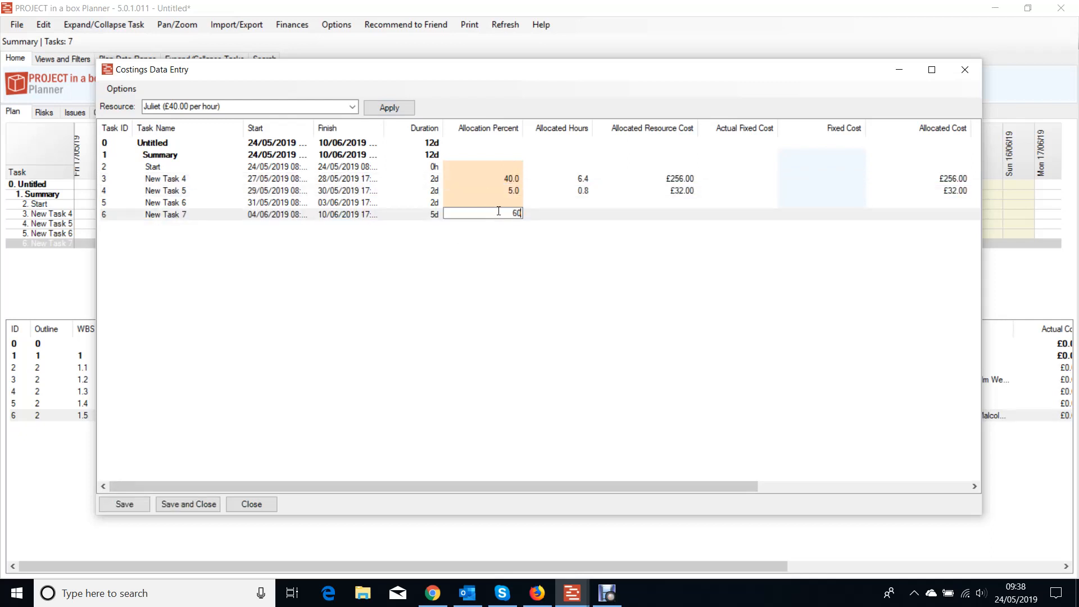
{"action": "left_click", "coordinate": [506, 200]}
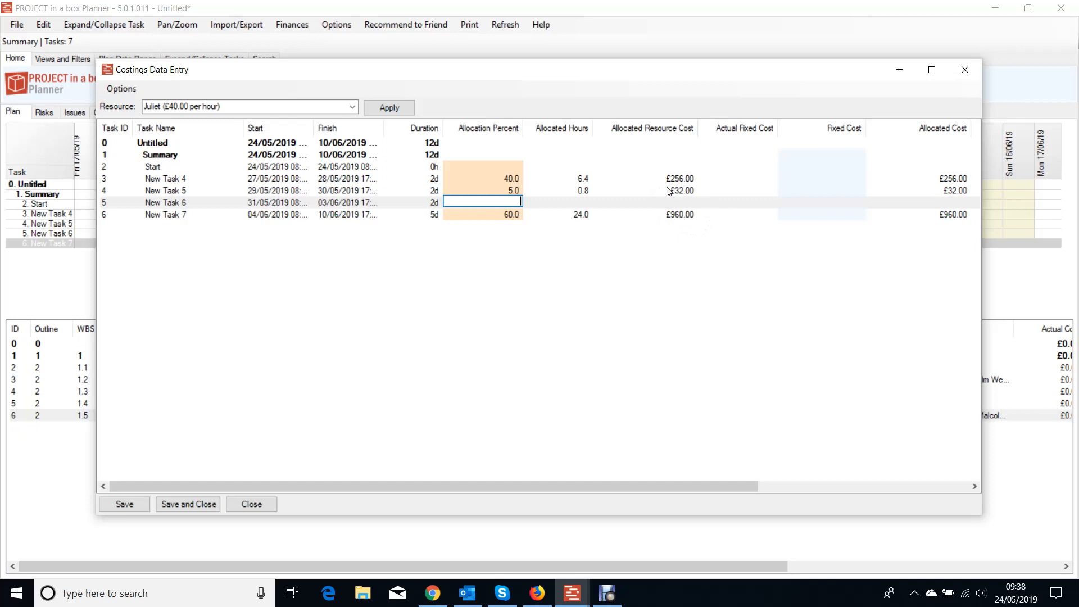
Step: Give New Task 5 a £100 fixed cost, save the costings, and close the window
{"action": "left_click", "coordinate": [826, 189]}
{"action": "type", "text": "100"}
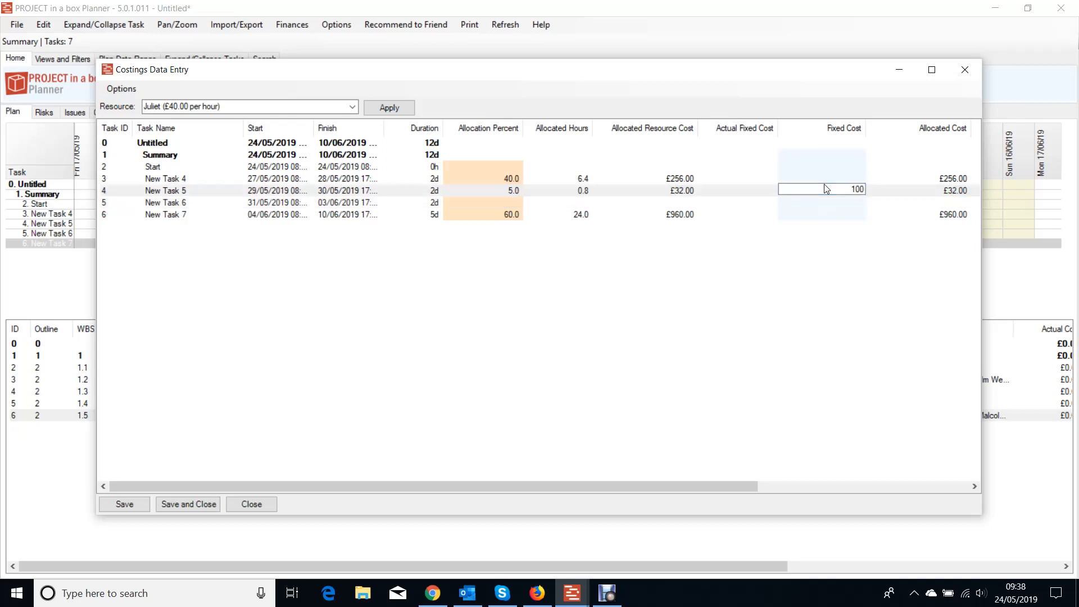
{"action": "left_click", "coordinate": [844, 169]}
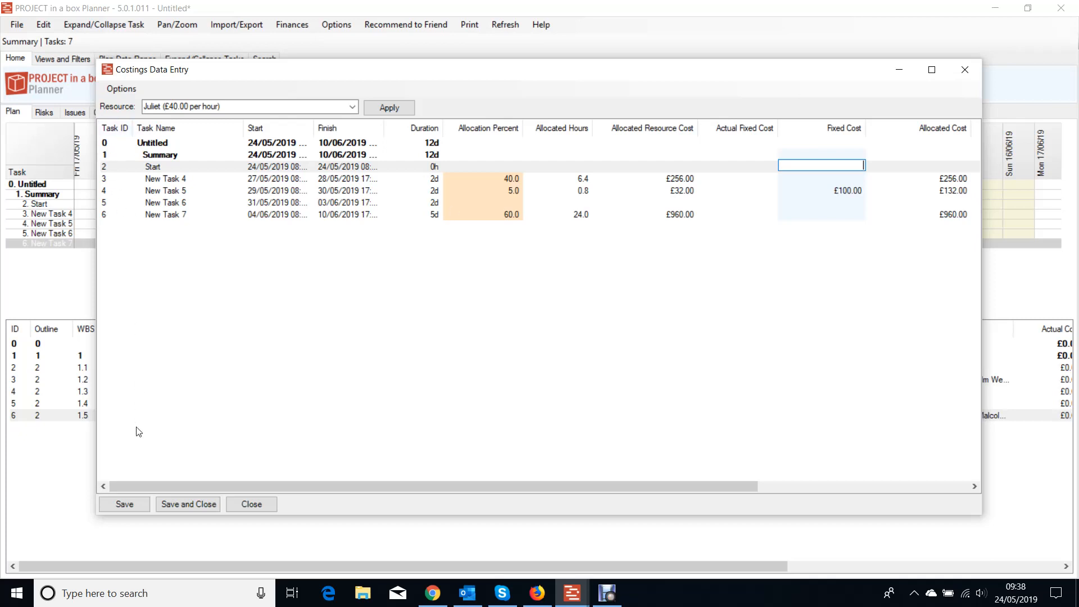
{"action": "left_click", "coordinate": [119, 510]}
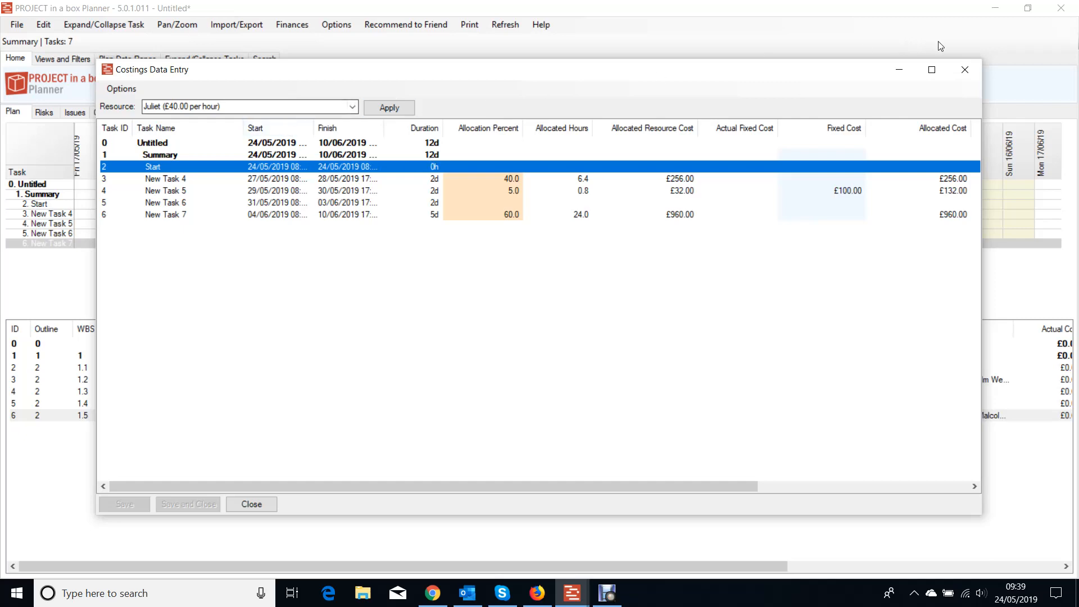
{"action": "left_click", "coordinate": [964, 68]}
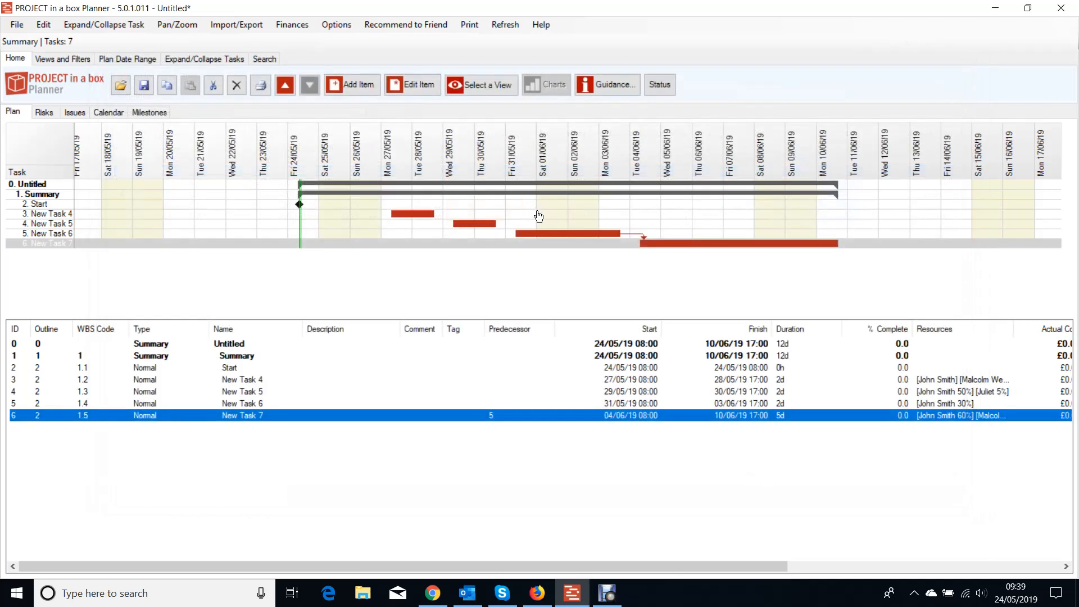
Step: Duplicate New Task 7 as Copy of New Task 7, then widen the Resources column to show full names
{"action": "right_click", "coordinate": [659, 250]}
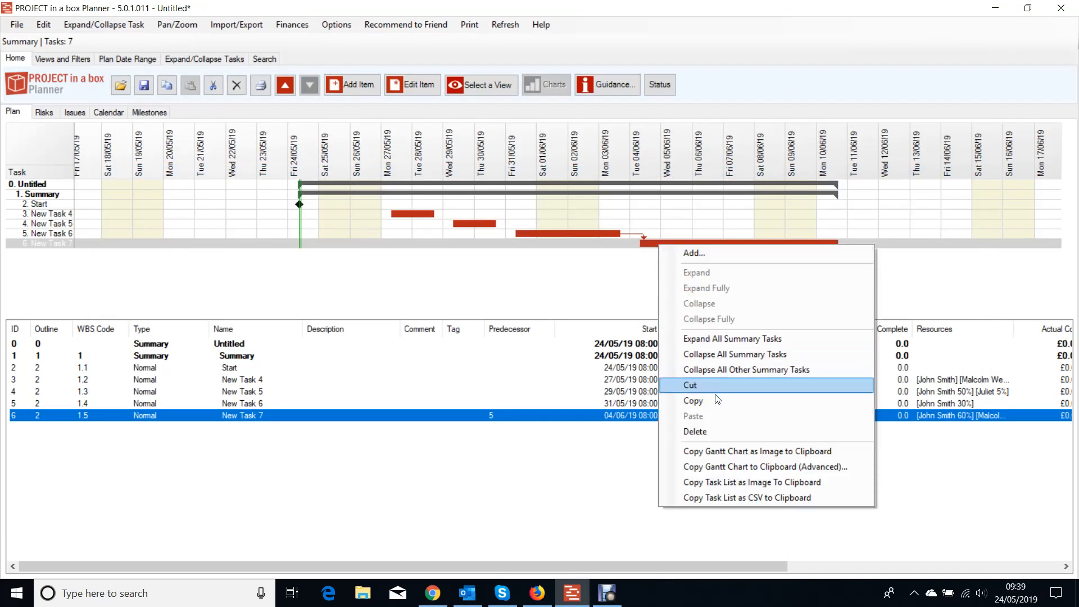
{"action": "left_click", "coordinate": [691, 401]}
{"action": "right_click", "coordinate": [674, 286]}
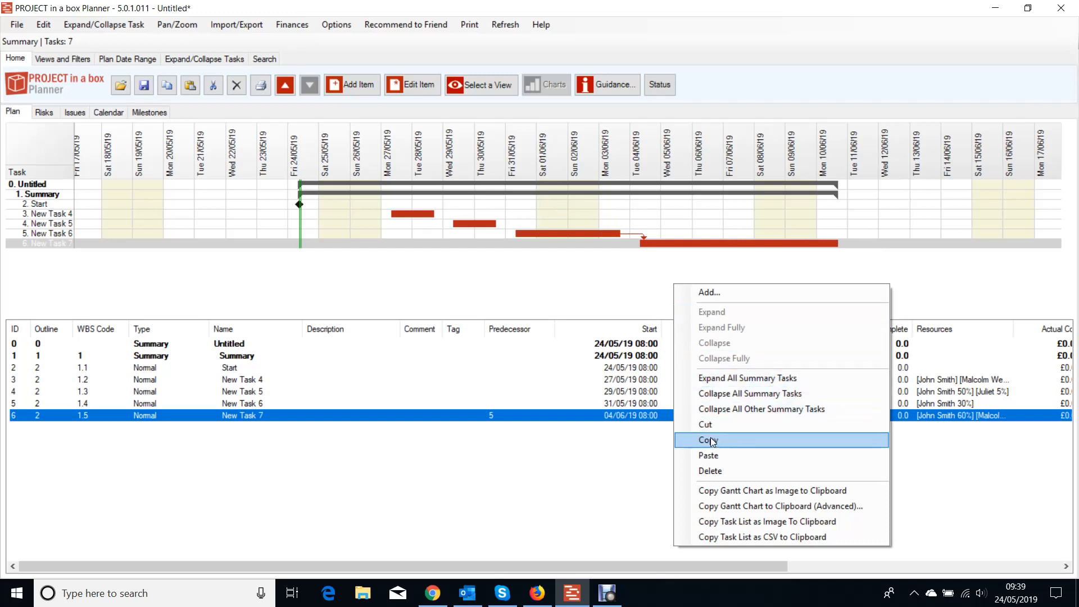
{"action": "left_click", "coordinate": [707, 455]}
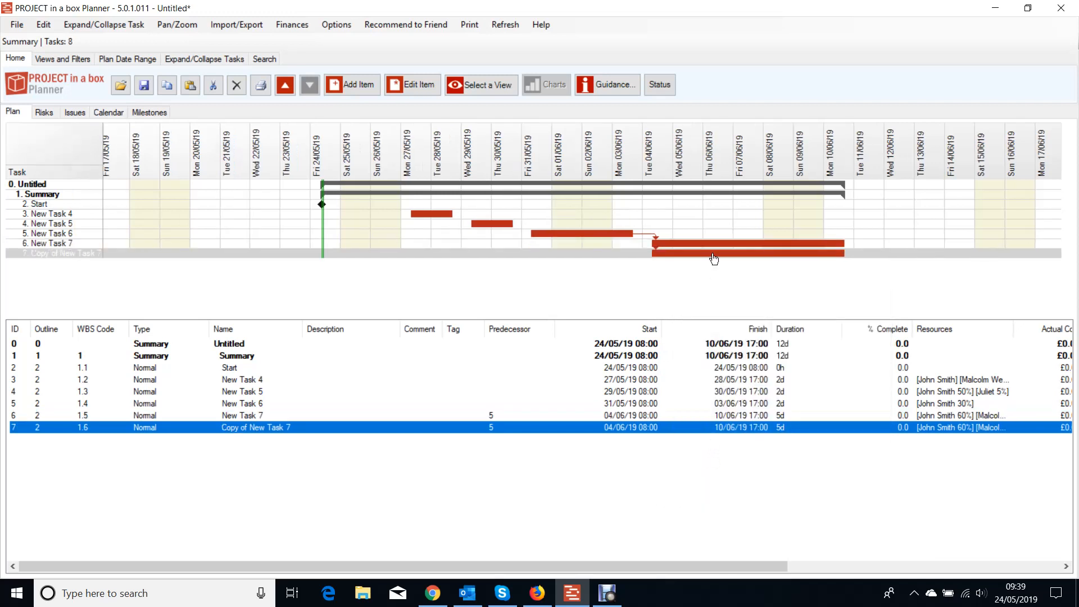
{"action": "left_click_drag", "start_coordinate": [1018, 326], "coordinate": [1041, 326]}
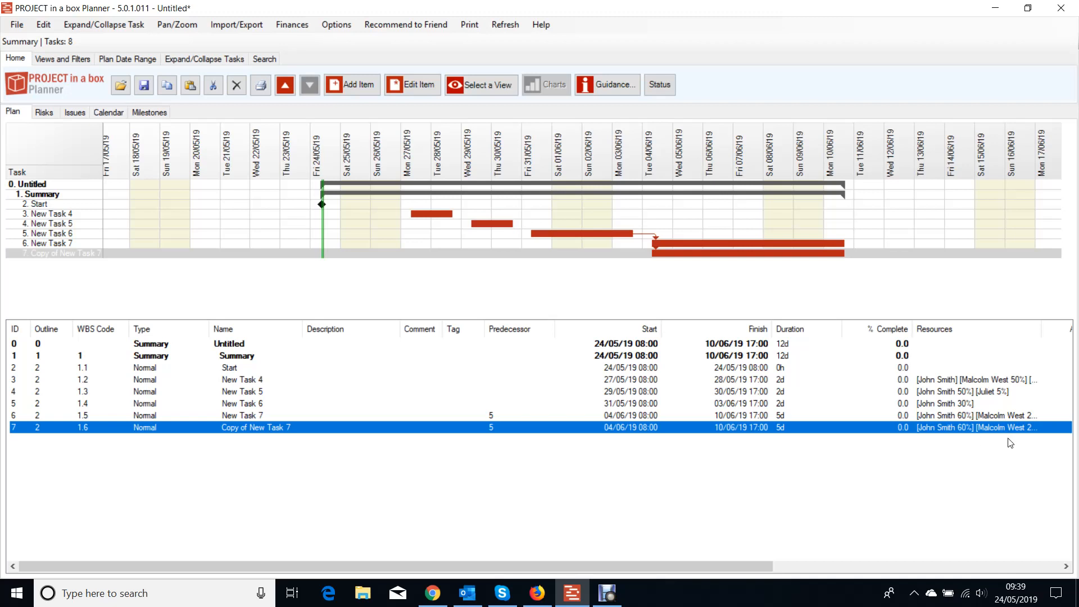
Step: Copy the Summary task with its subtasks and paste it as Copy of Summary
{"action": "left_click", "coordinate": [502, 194]}
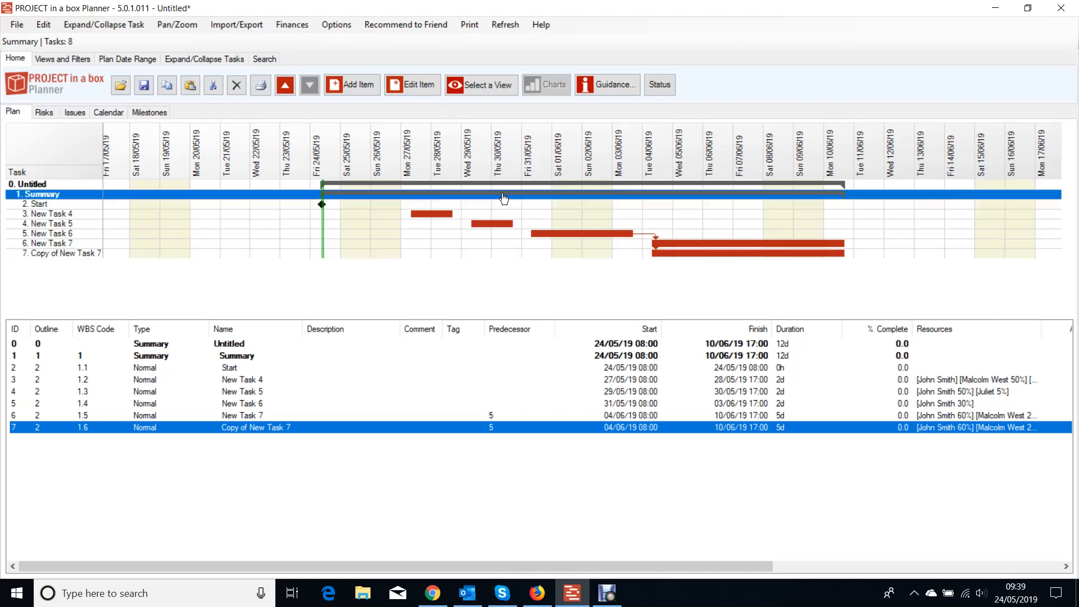
{"action": "right_click", "coordinate": [502, 194]}
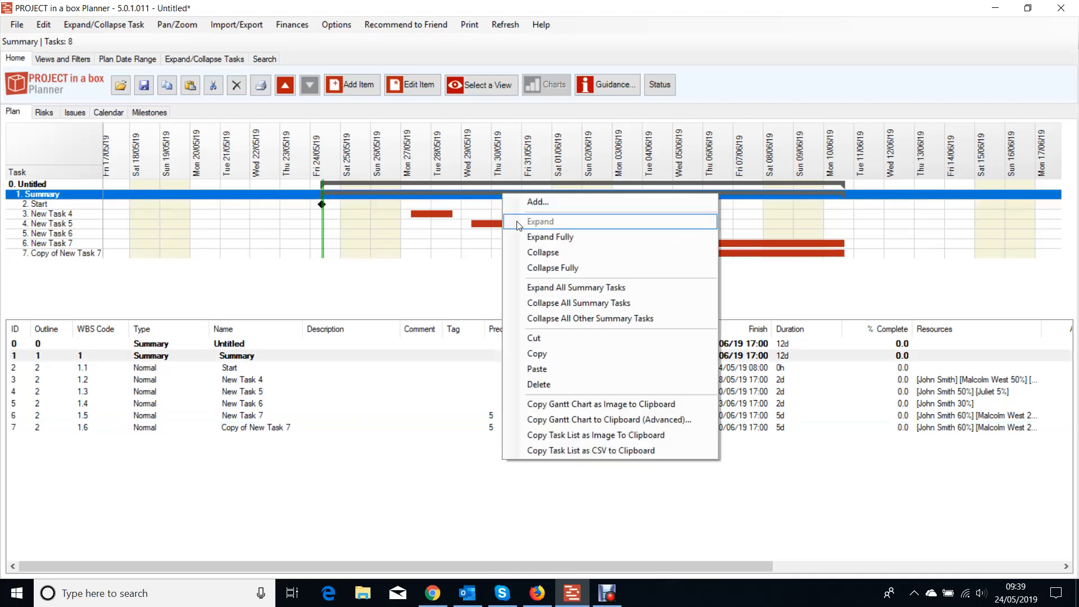
{"action": "left_click", "coordinate": [540, 354]}
{"action": "right_click", "coordinate": [485, 291]}
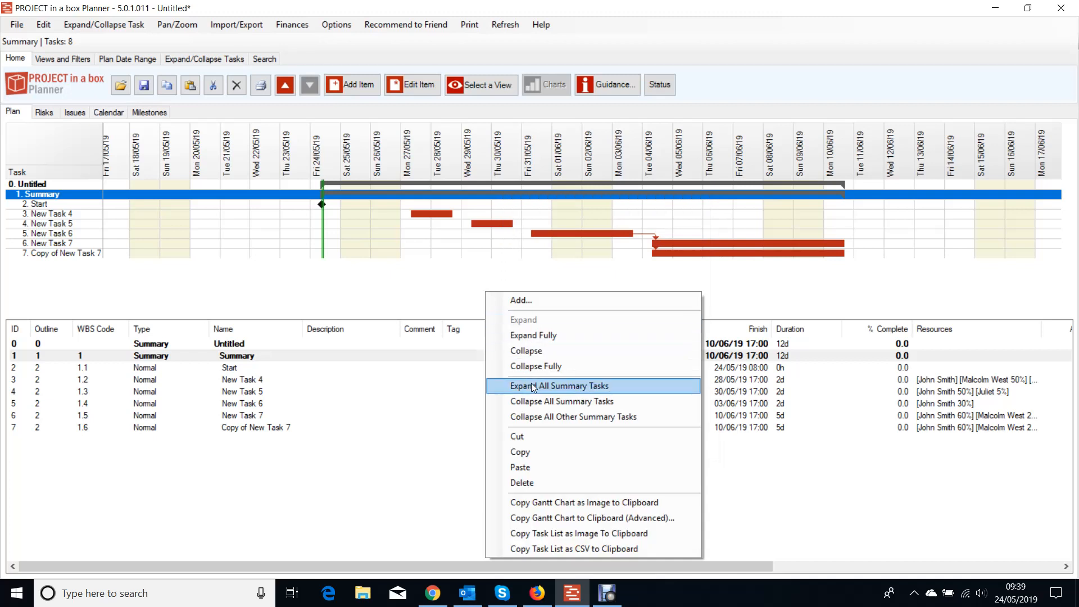
{"action": "left_click", "coordinate": [530, 469]}
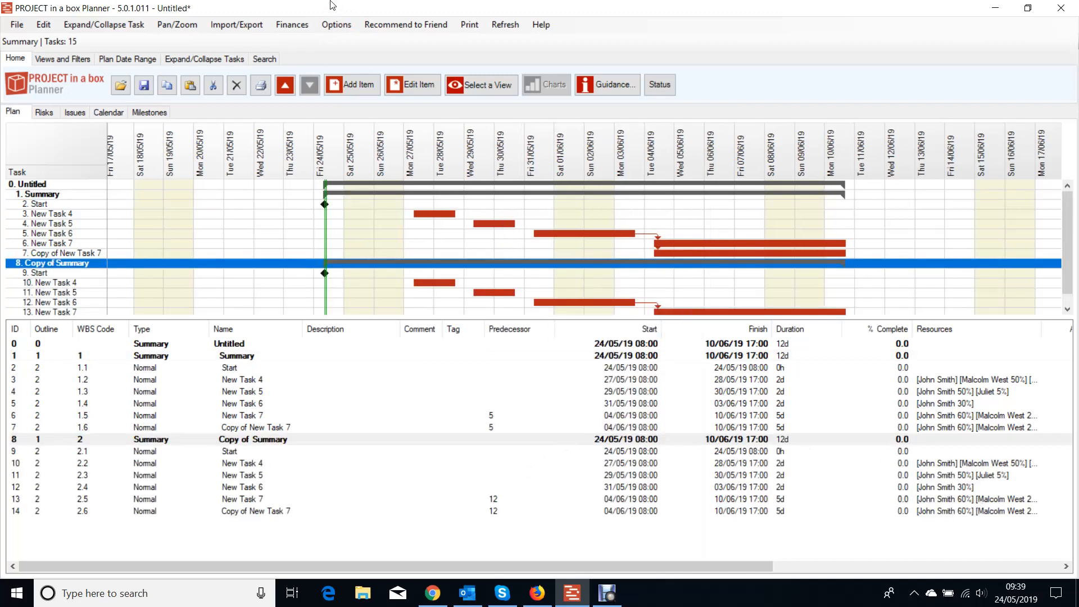
{"action": "left_click", "coordinate": [292, 24]}
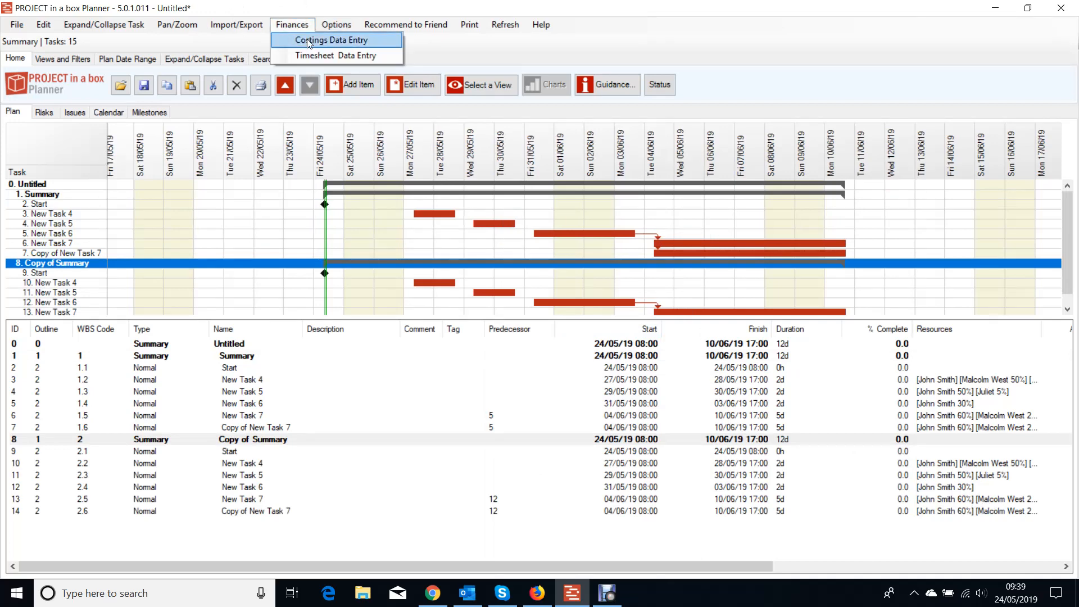
{"action": "left_click", "coordinate": [337, 41]}
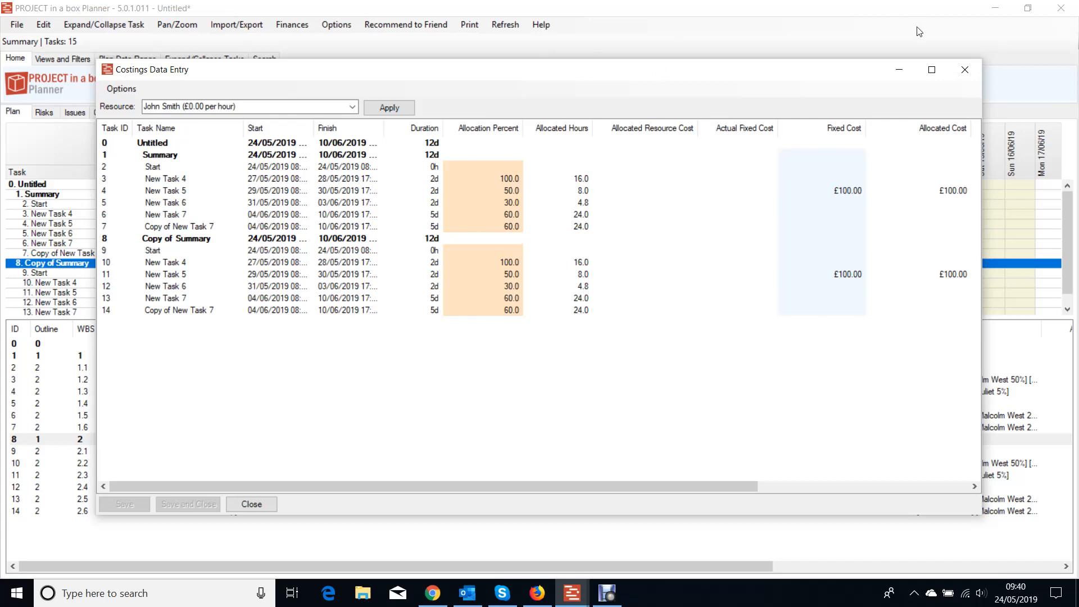
{"action": "left_click", "coordinate": [965, 69]}
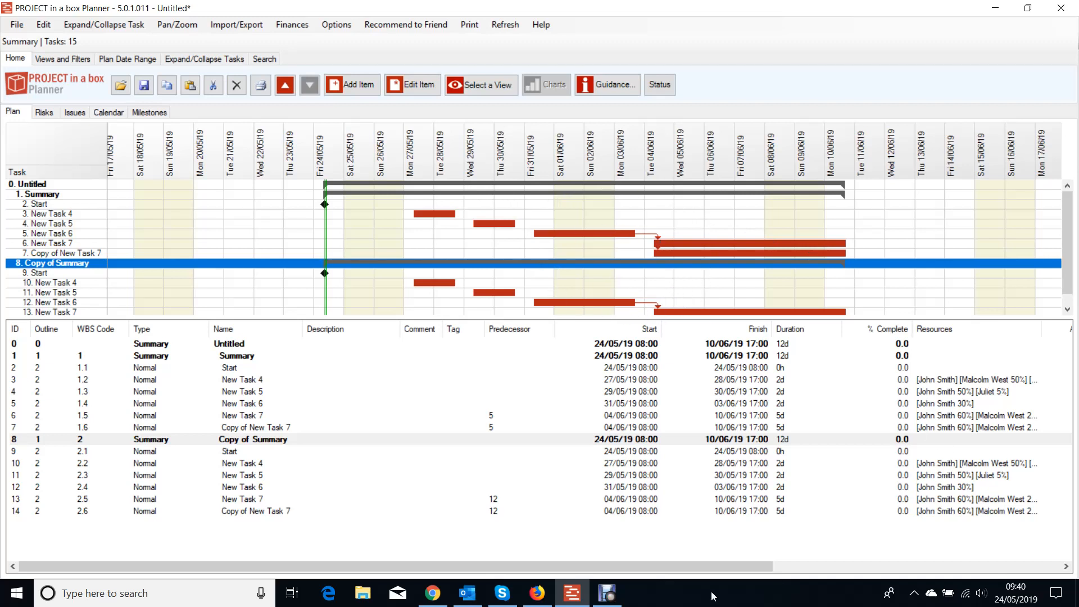
{"action": "left_click_drag", "start_coordinate": [704, 565], "coordinate": [669, 572]}
Step: In the Start milestone's Resources and Costs, add a team member at 100% allocation and confirm
{"action": "left_click", "coordinate": [324, 206]}
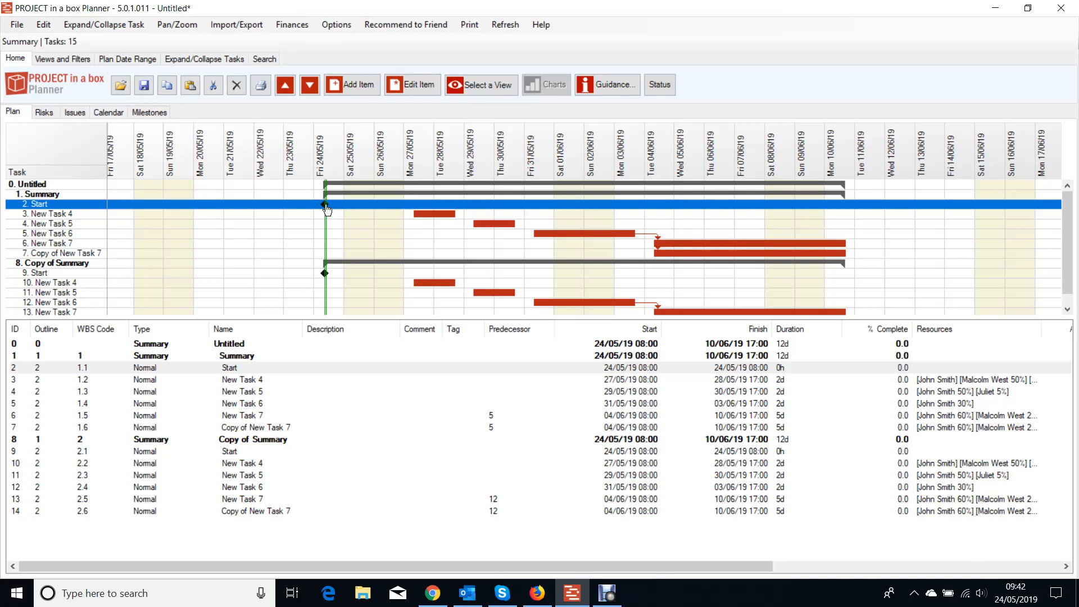
{"action": "double_click", "coordinate": [326, 210]}
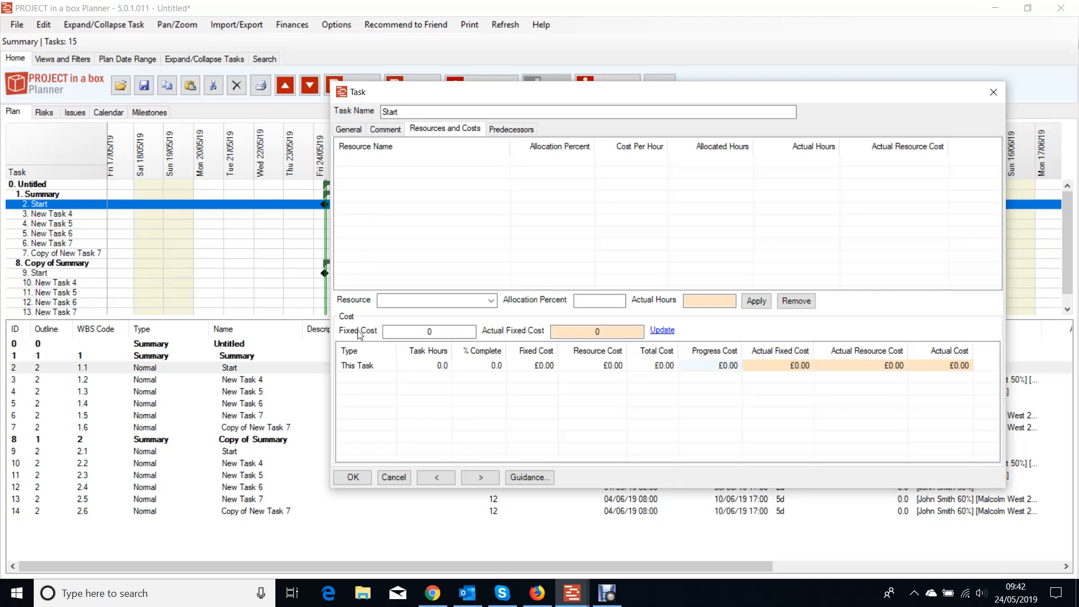
{"action": "left_click", "coordinate": [492, 303]}
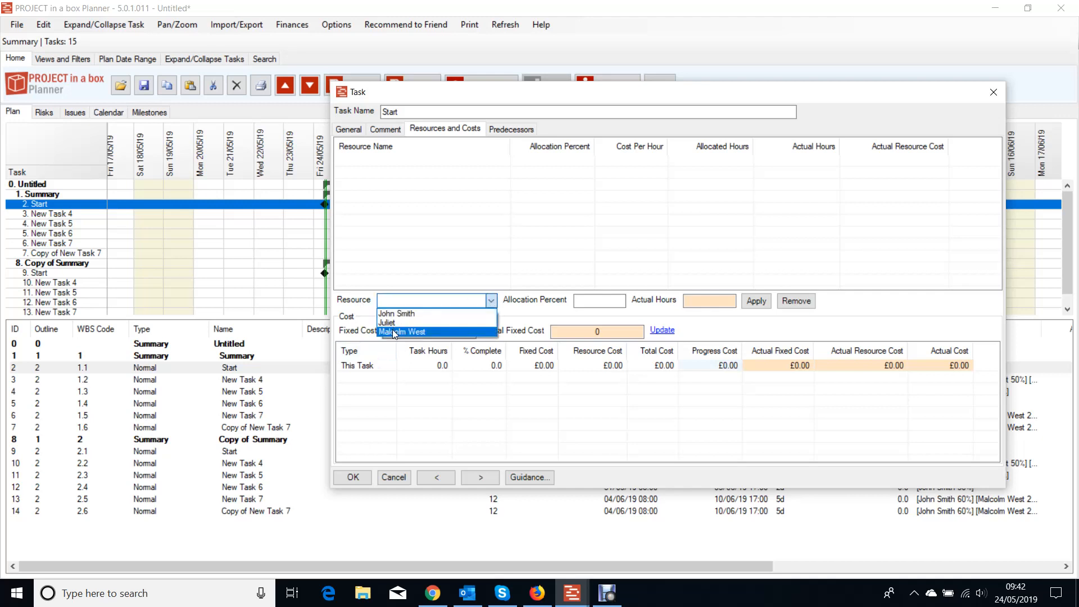
{"action": "left_click", "coordinate": [416, 331]}
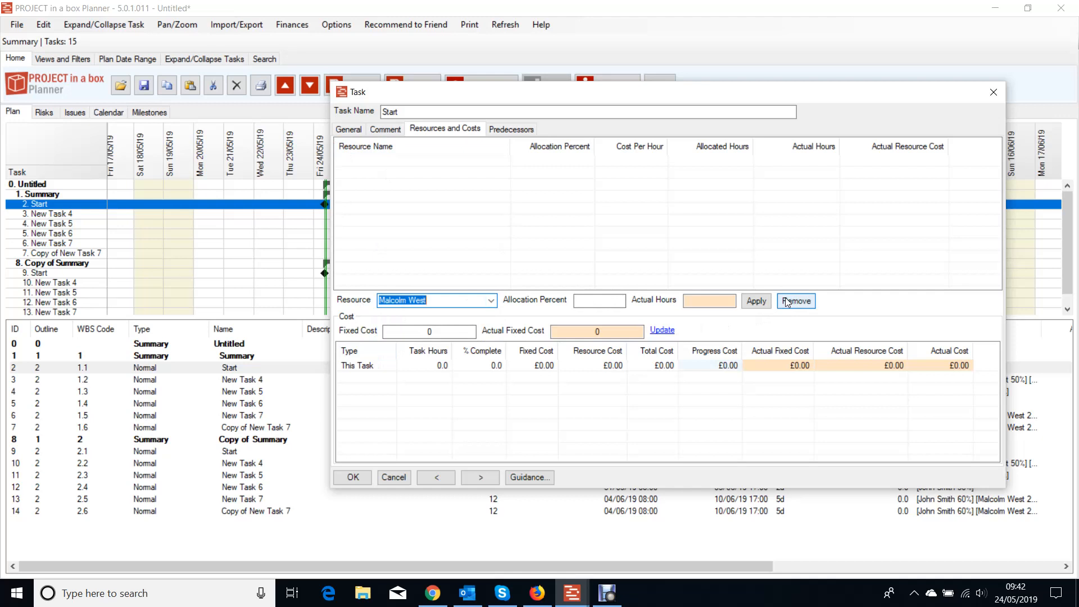
{"action": "left_click", "coordinate": [756, 300]}
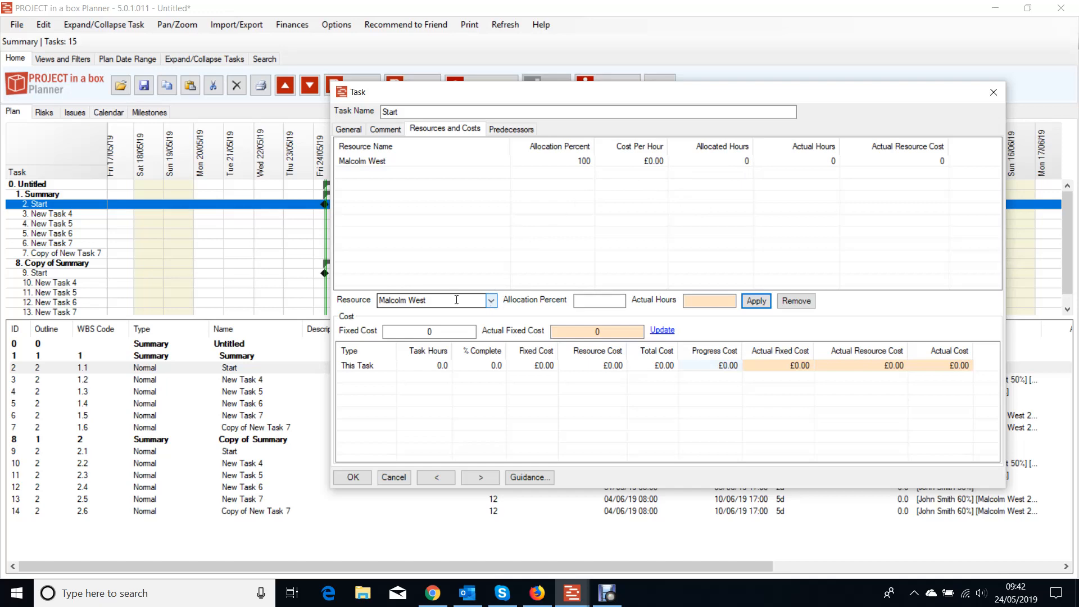
{"action": "left_click", "coordinate": [353, 477]}
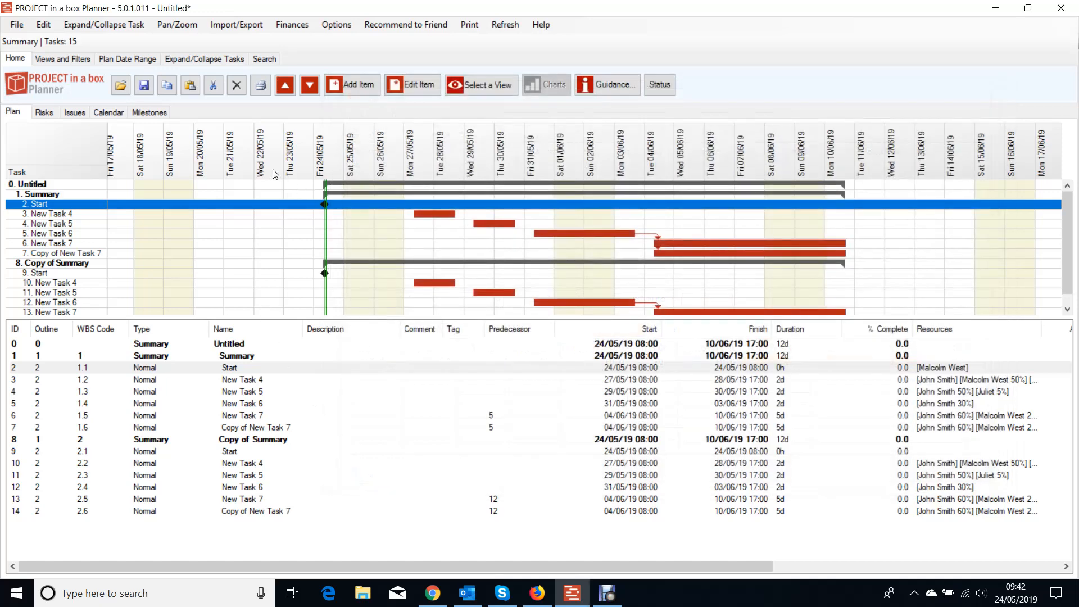
{"action": "double_click", "coordinate": [259, 195]}
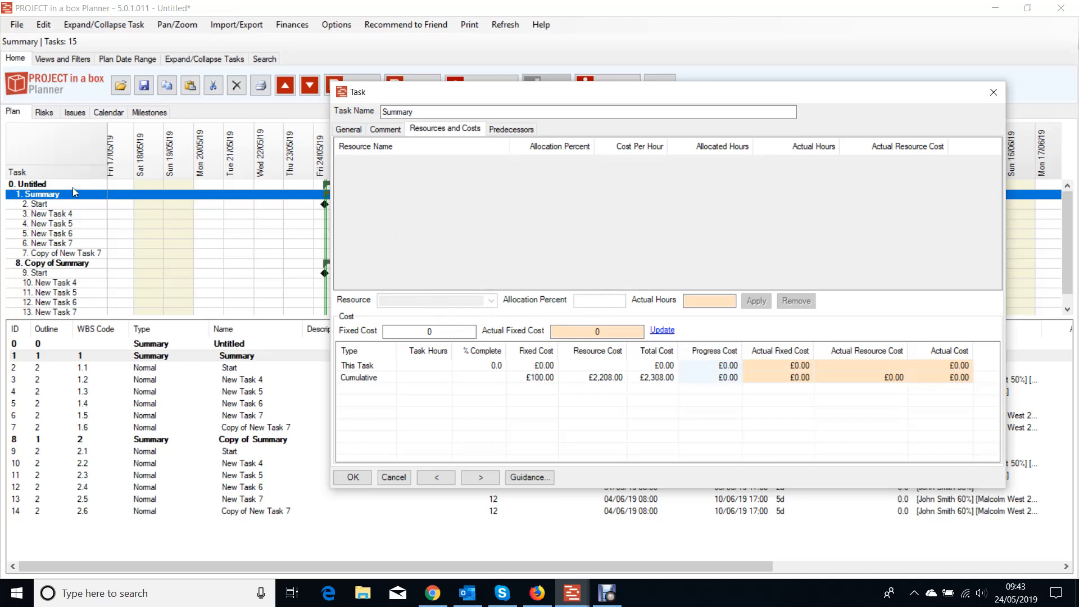
{"action": "left_click_drag", "start_coordinate": [425, 100], "coordinate": [458, 62]}
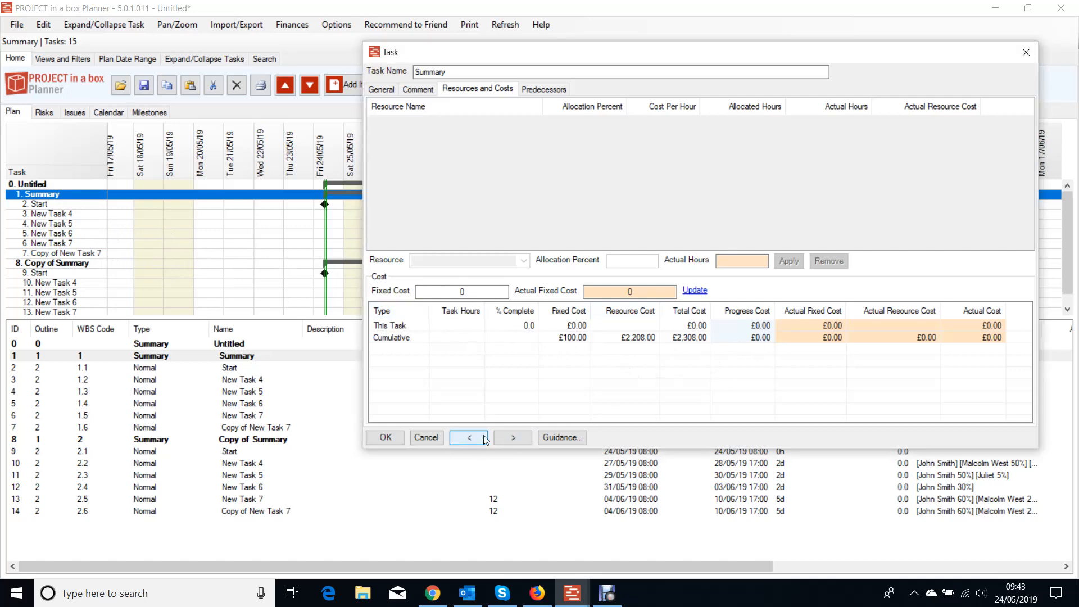
{"action": "left_click", "coordinate": [512, 438]}
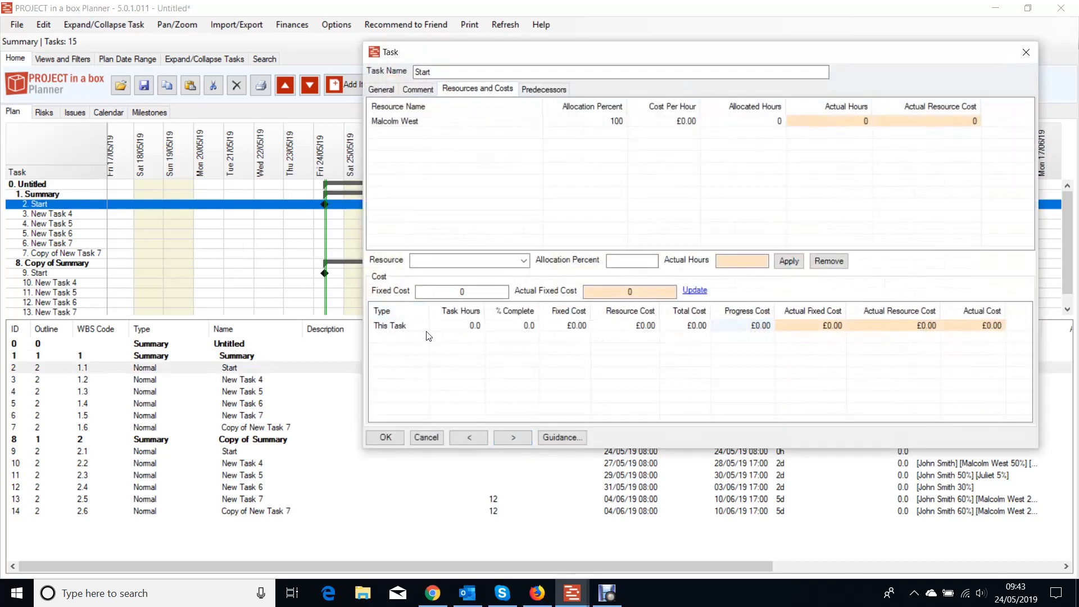
{"action": "left_click", "coordinate": [49, 197]}
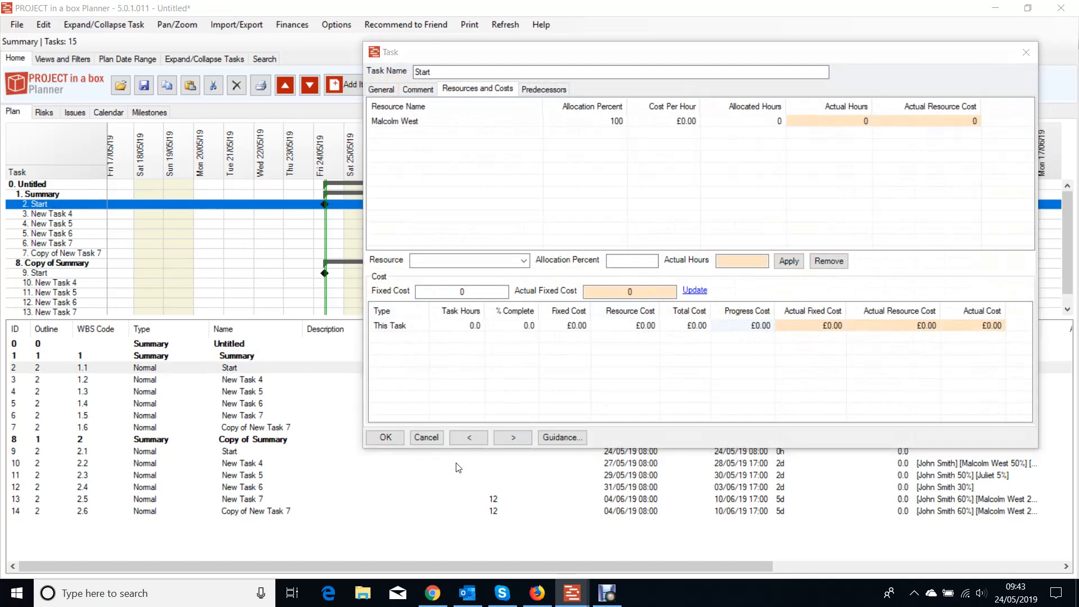
{"action": "left_click", "coordinate": [473, 437]}
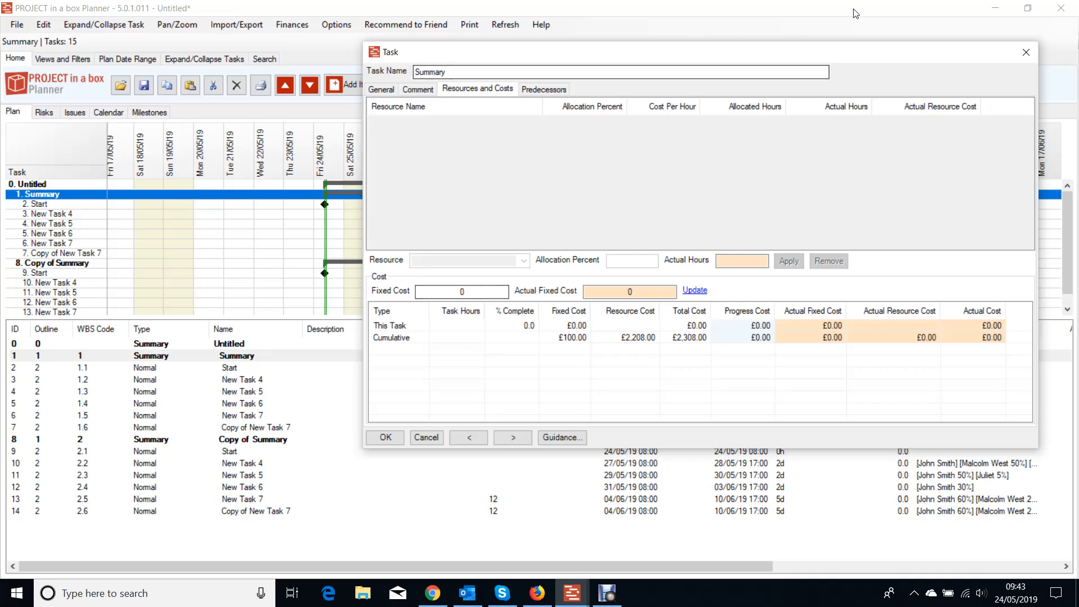
{"action": "left_click", "coordinate": [1028, 52]}
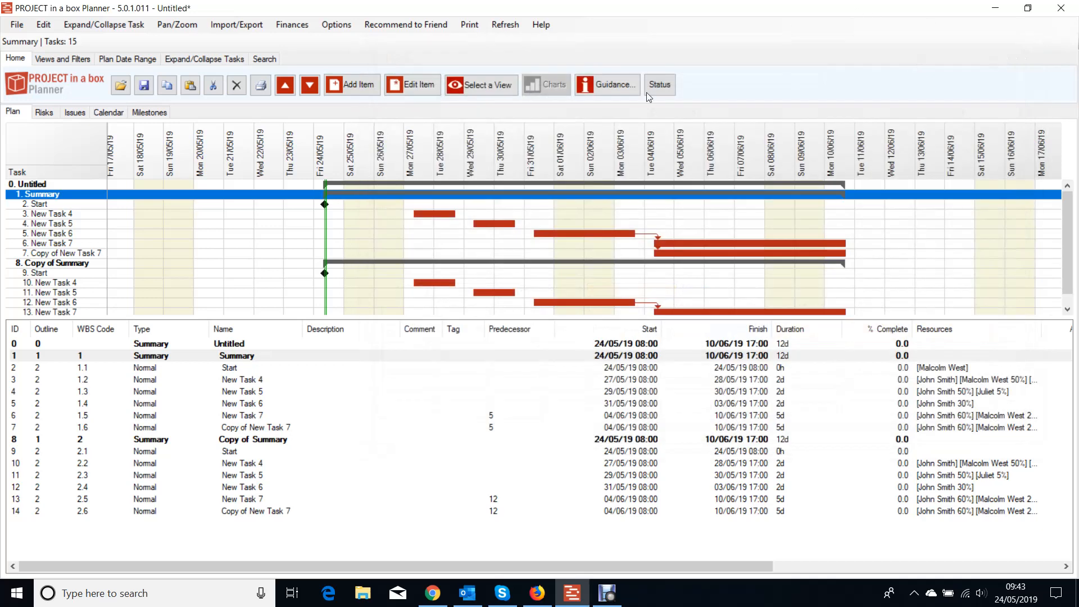